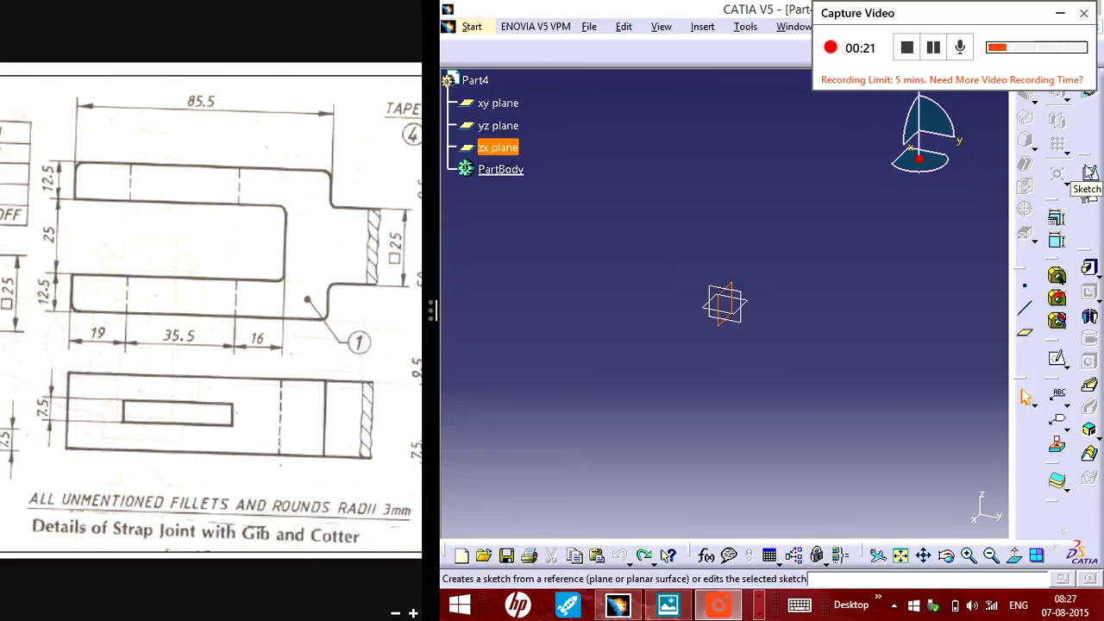
# Step: Create a sketch on Part4's zx plane and enter the Sketcher
pyautogui.click(1089, 174)
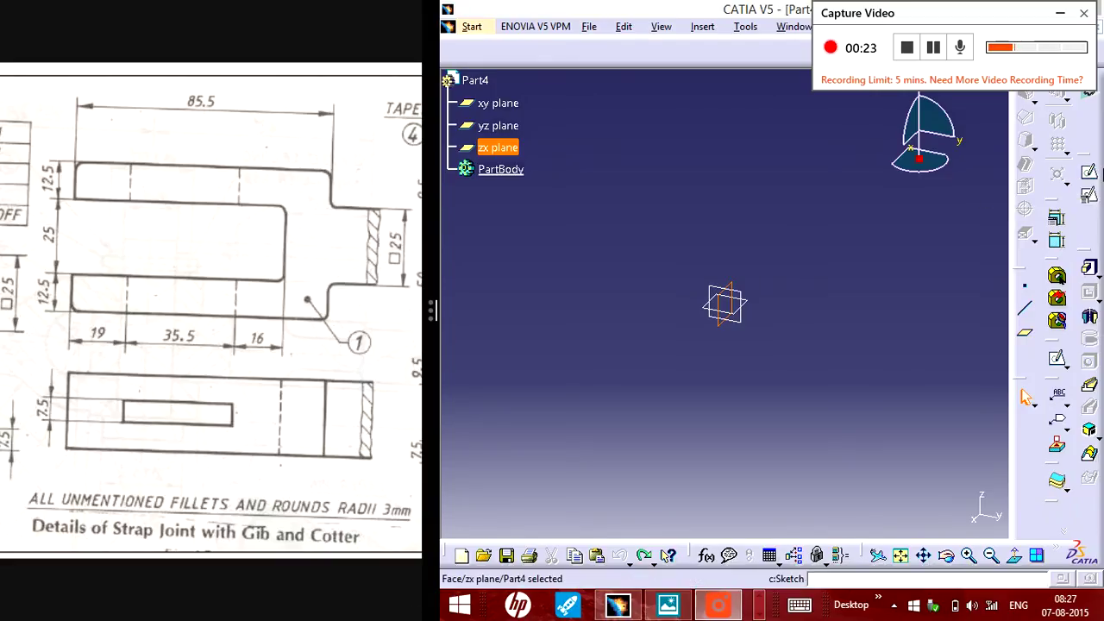
pyautogui.click(1089, 174)
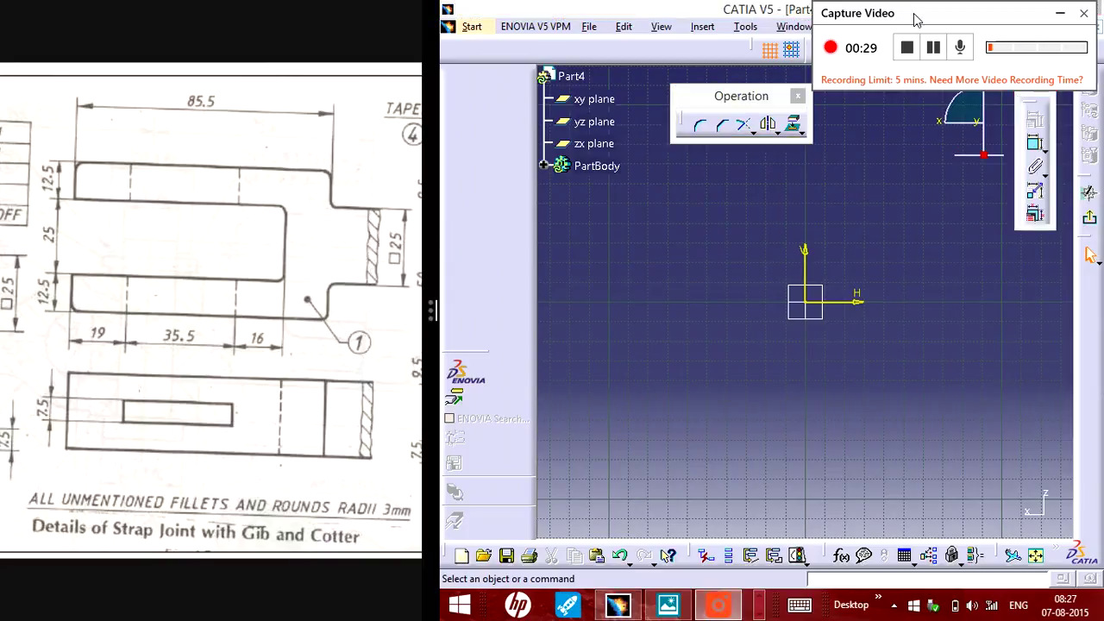
pyautogui.moveTo(916, 19)
pyautogui.mouseDown()
pyautogui.moveTo(778, 35)
pyautogui.moveTo(578, 12)
pyautogui.moveTo(589, 19)
pyautogui.mouseUp()
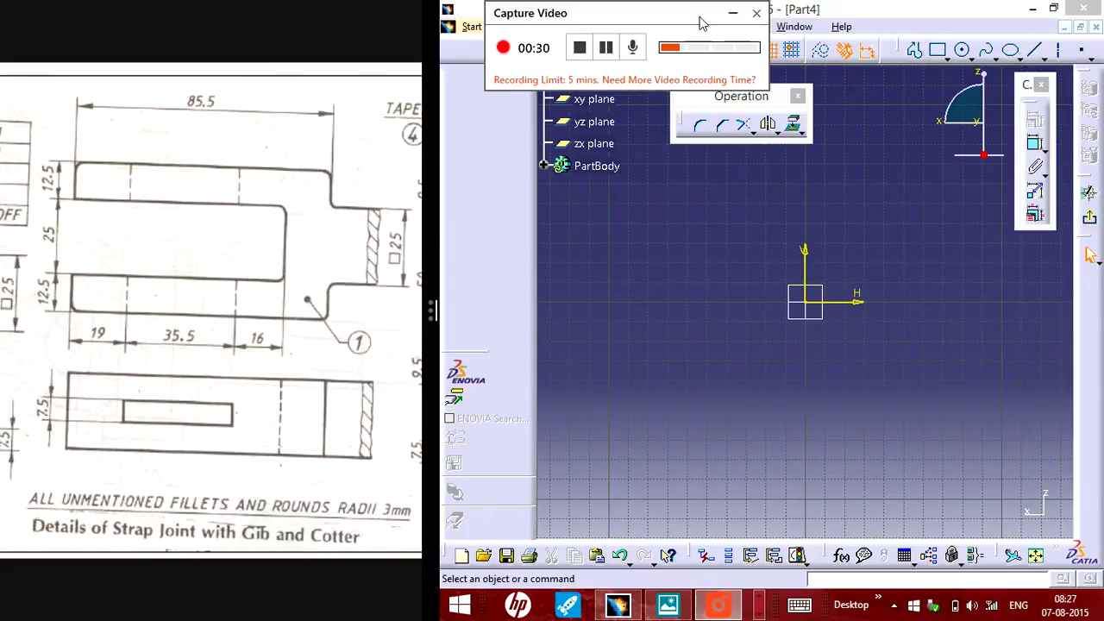
# Step: Draw the outline's left side: upper-left edge, inward step, middle edge, and long bottom edge
pyautogui.click(908, 44)
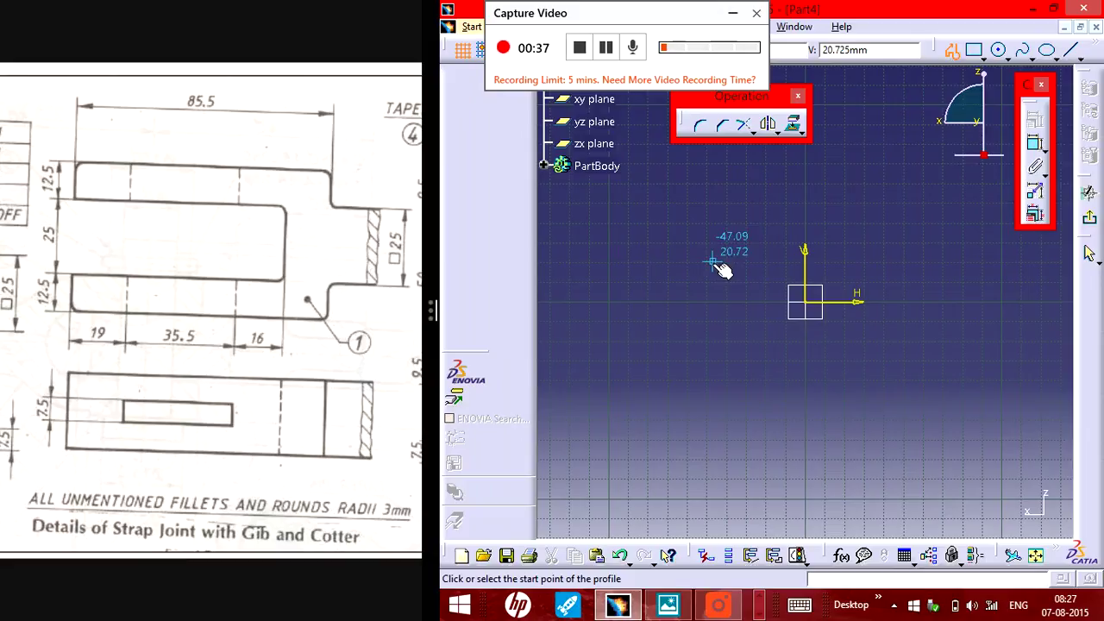
pyautogui.click(707, 222)
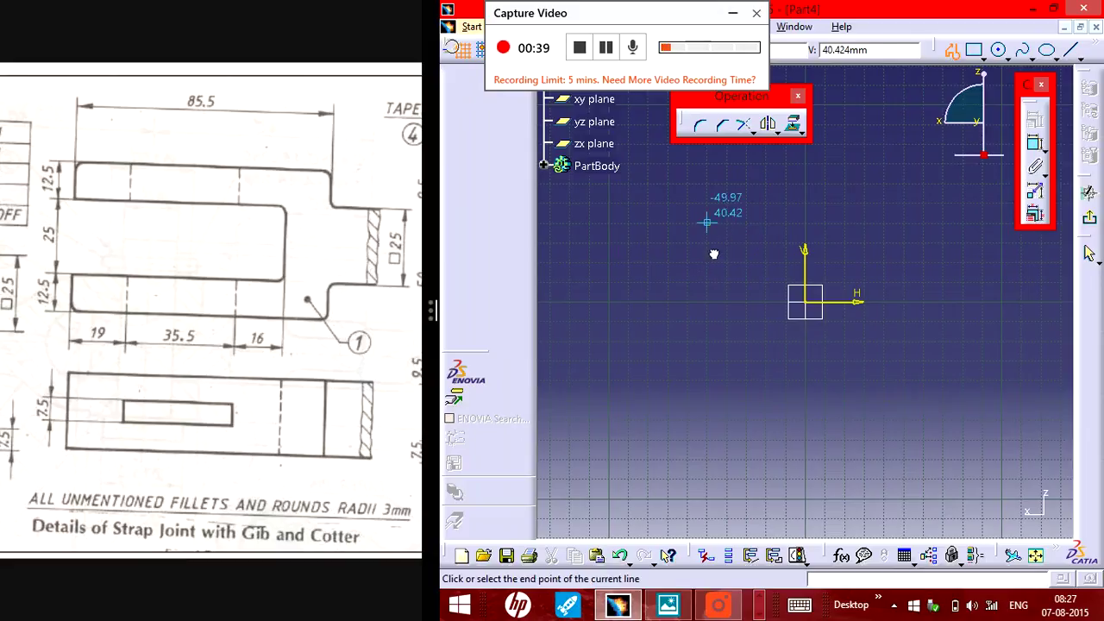
pyautogui.click(707, 263)
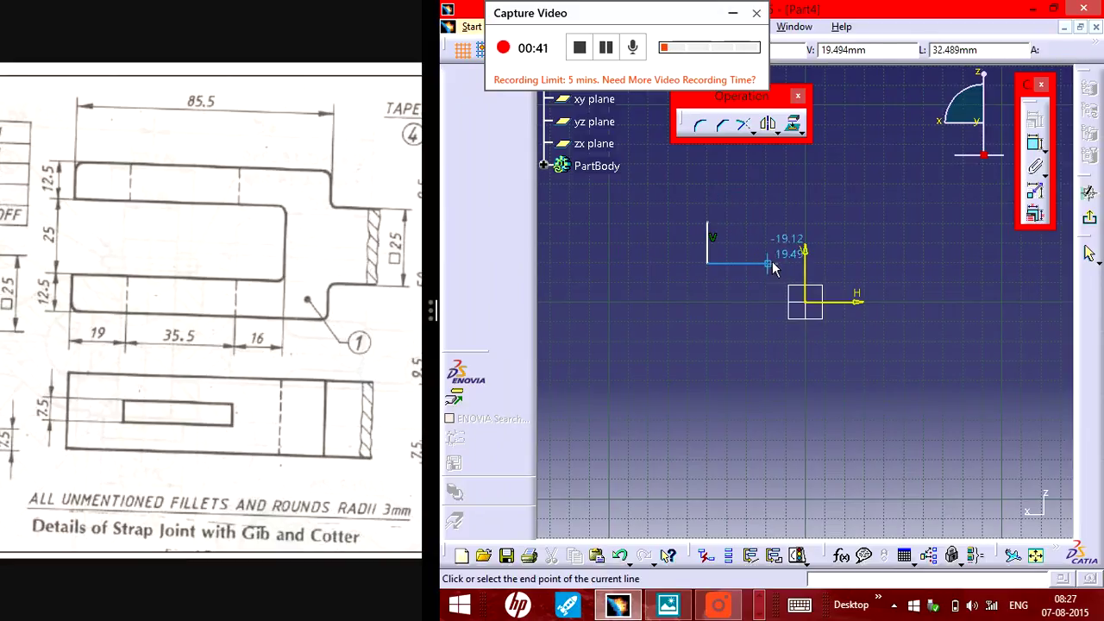
pyautogui.click(786, 263)
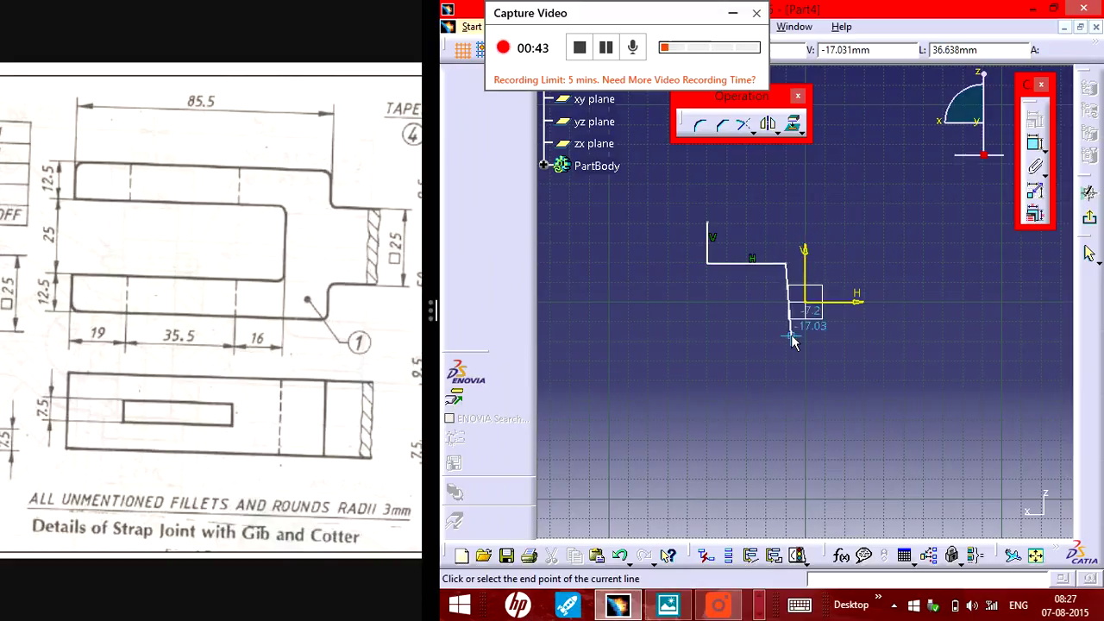
pyautogui.click(785, 338)
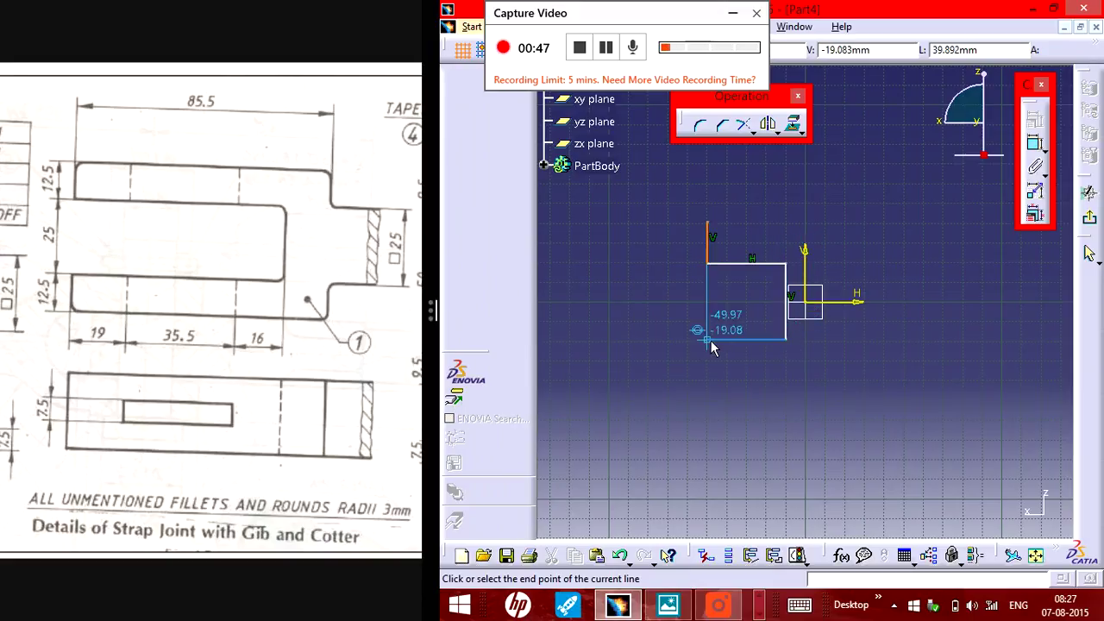
pyautogui.click(708, 340)
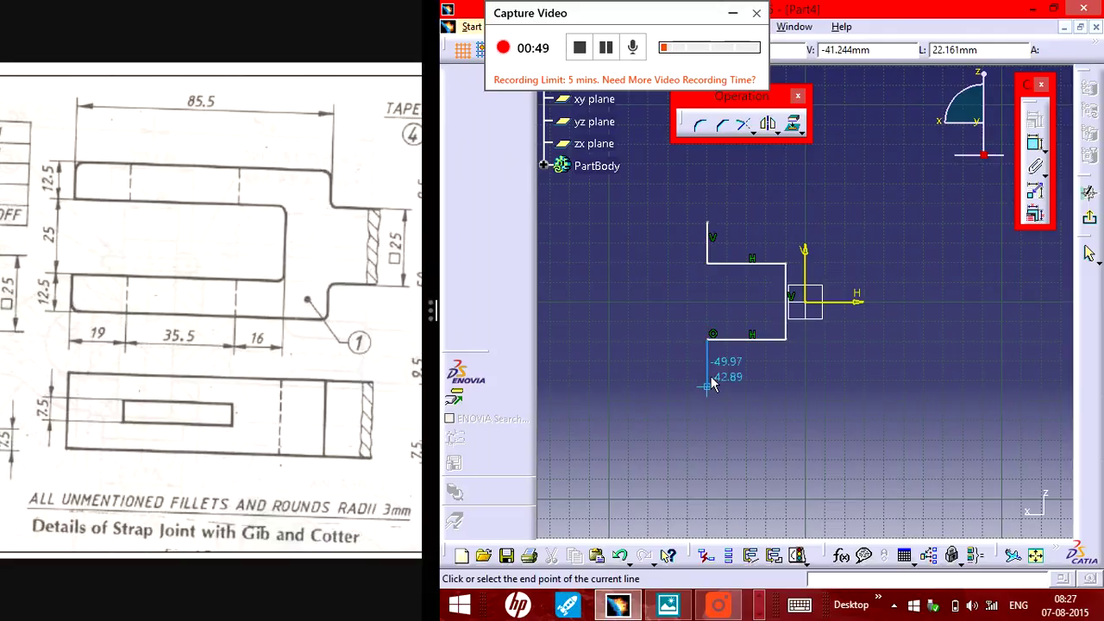
pyautogui.click(707, 375)
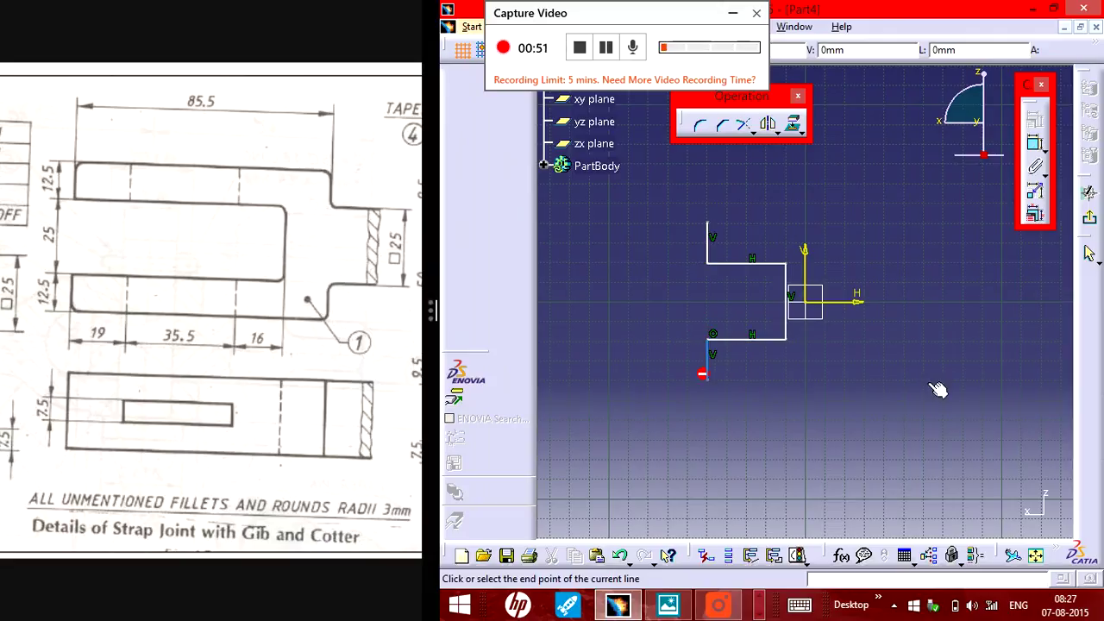
pyautogui.click(876, 380)
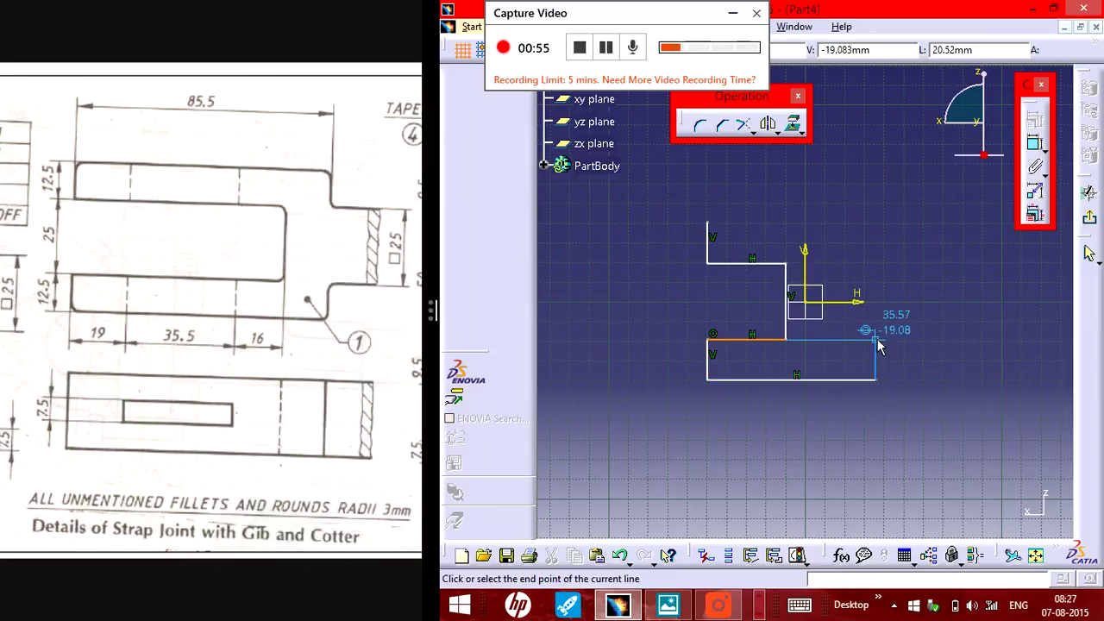
# Step: Draw the right-side steps, redo one misplaced vertical edge, and close the outline
pyautogui.click(876, 340)
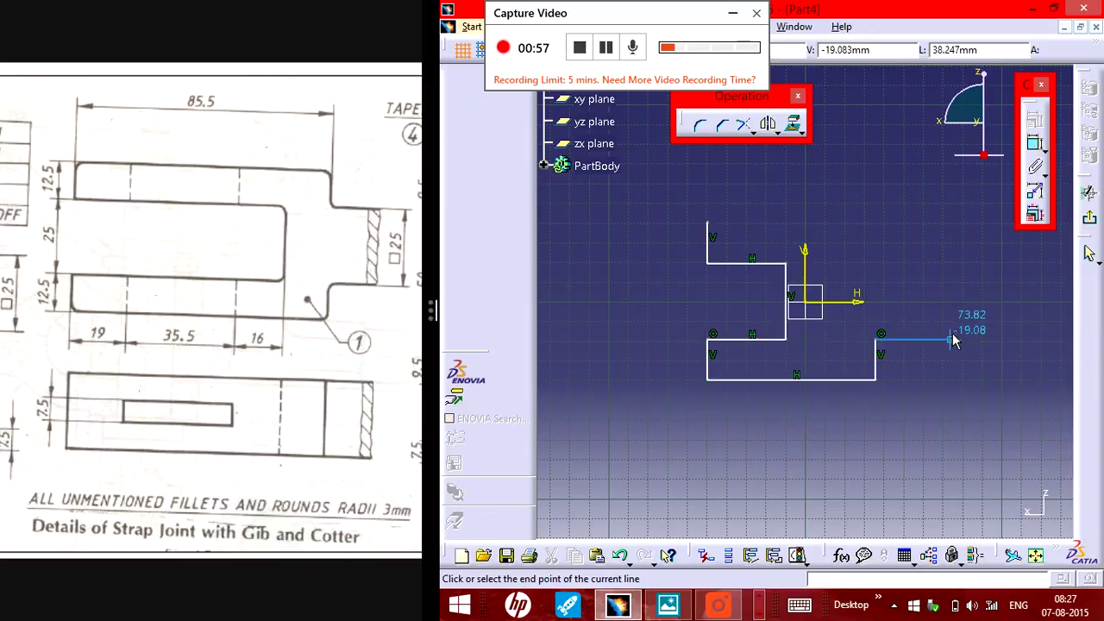
pyautogui.click(951, 339)
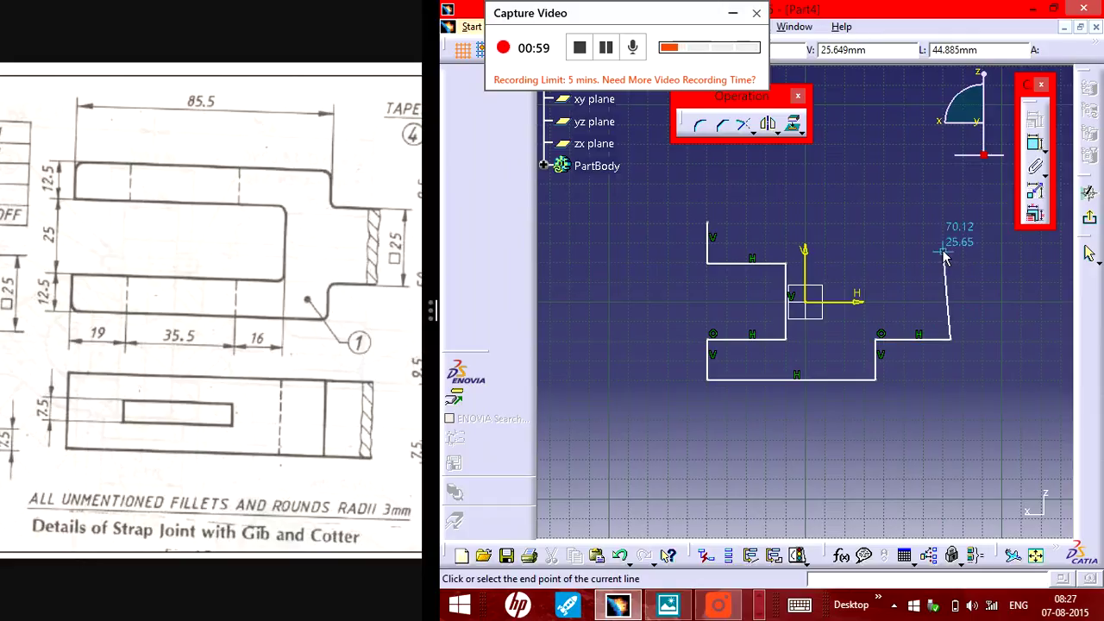
pyautogui.click(948, 257)
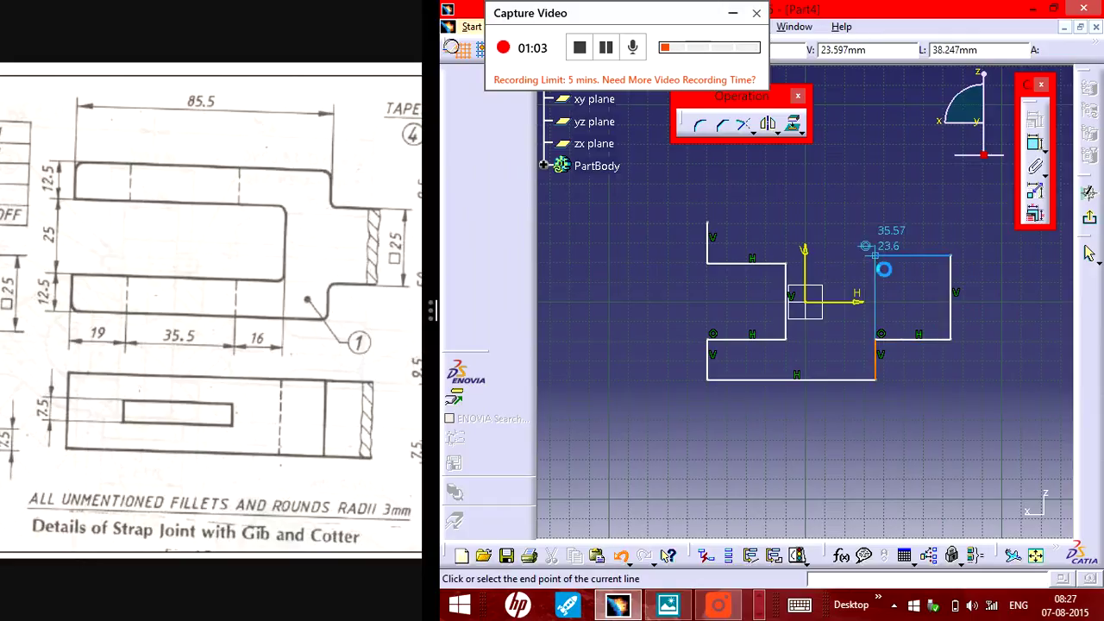
pyautogui.hotkey('ctrl', 'z')
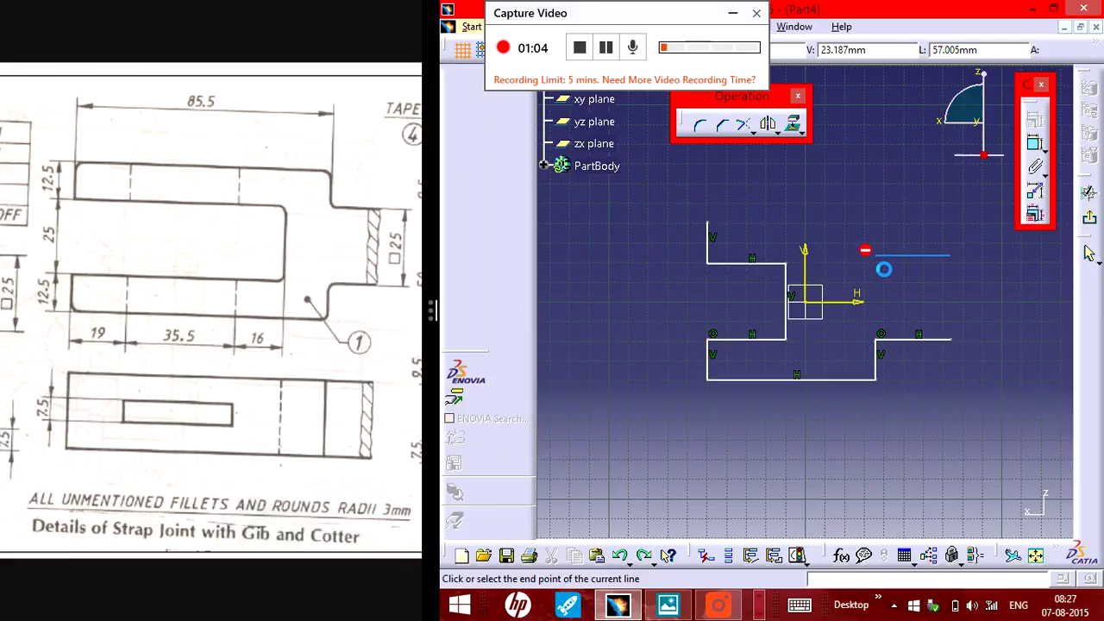
pyautogui.click(952, 262)
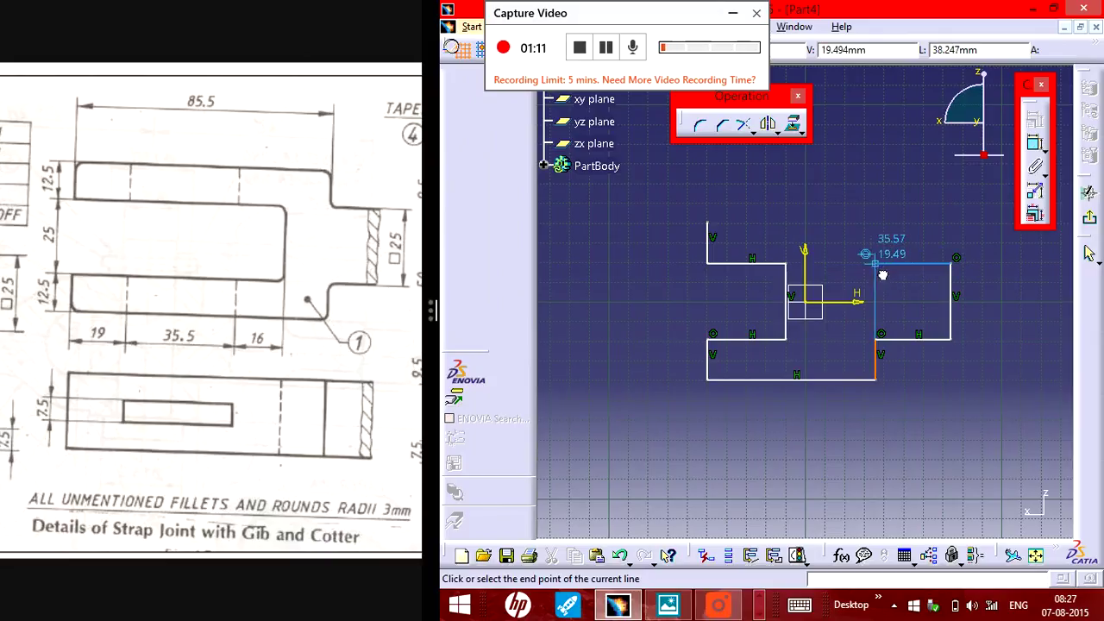
pyautogui.click(876, 259)
pyautogui.click(875, 225)
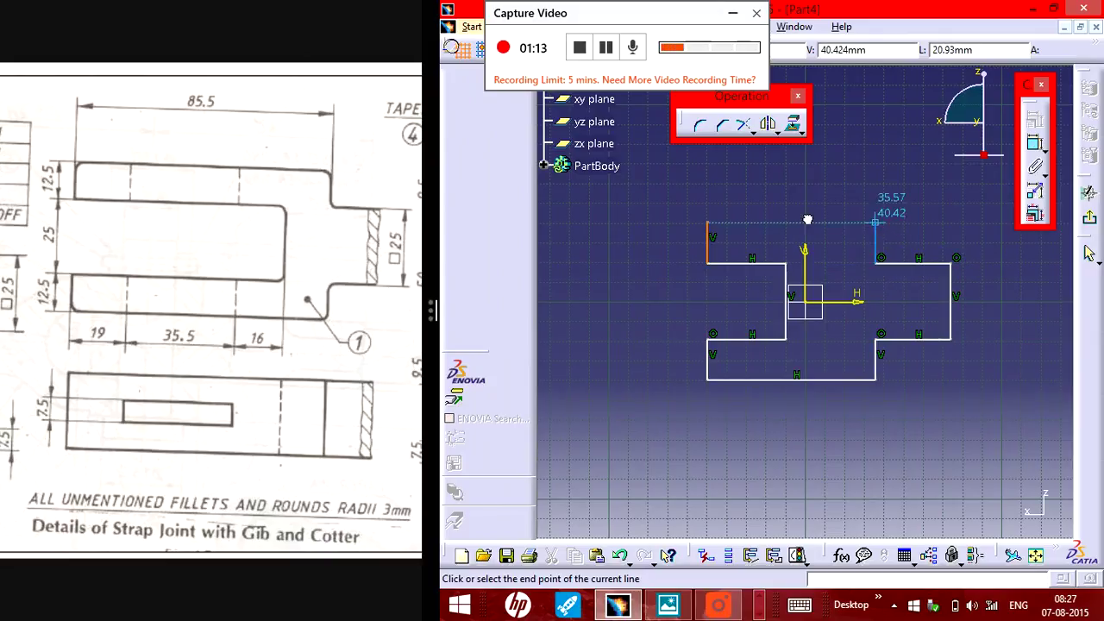
pyautogui.click(708, 225)
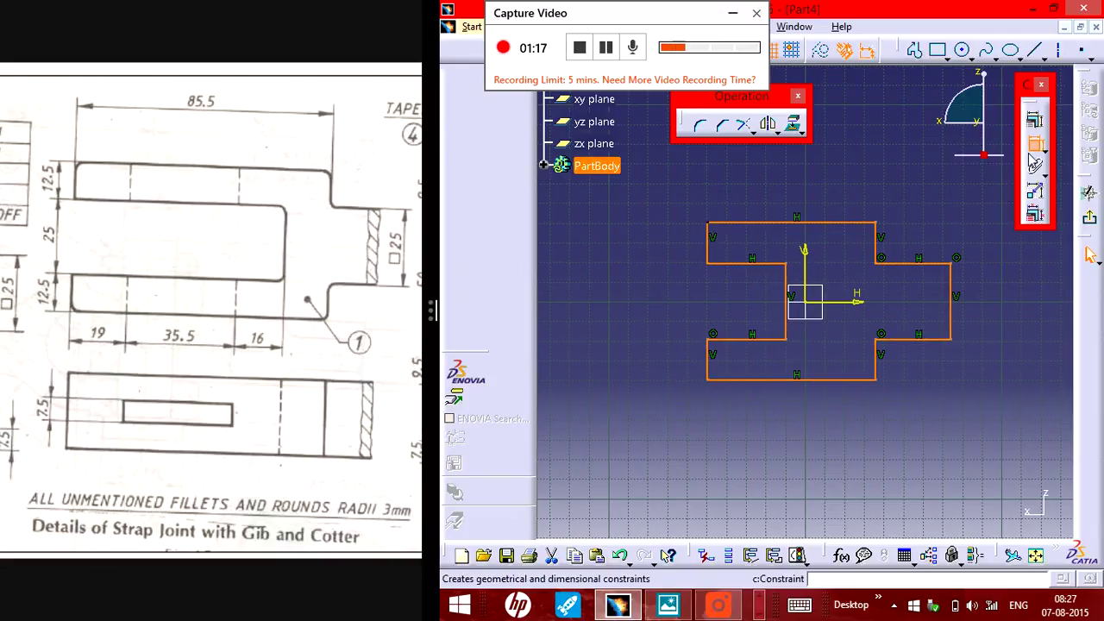
# Step: Dimension the upper-left vertical edge to 12.5 and the middle vertical edge to 25
pyautogui.click(1034, 163)
pyautogui.click(708, 246)
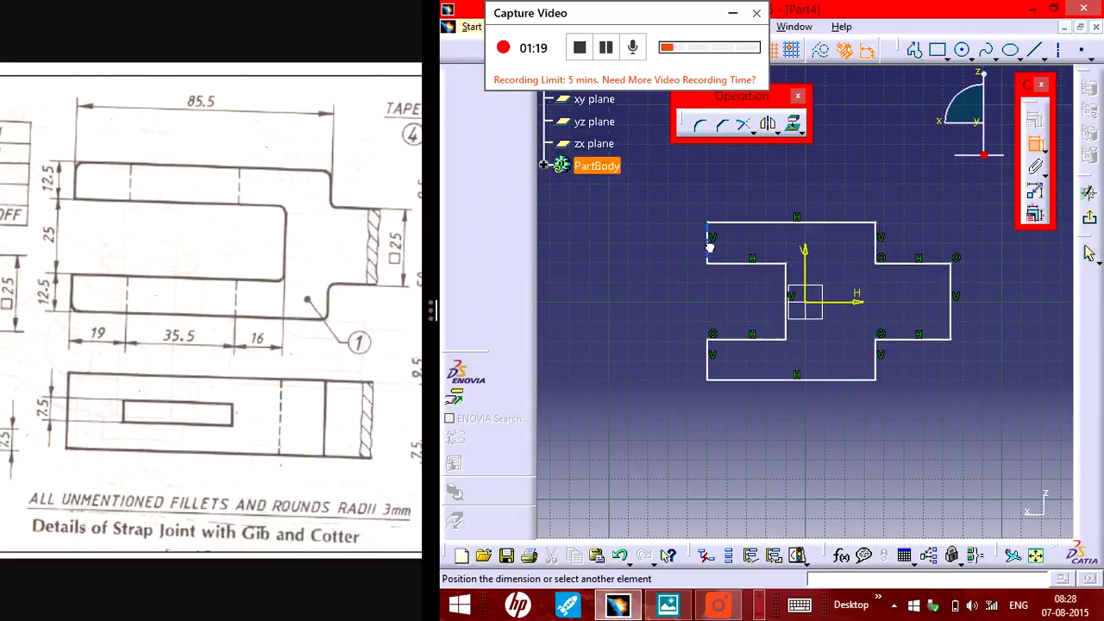
pyautogui.click(651, 249)
pyautogui.doubleClick(657, 252)
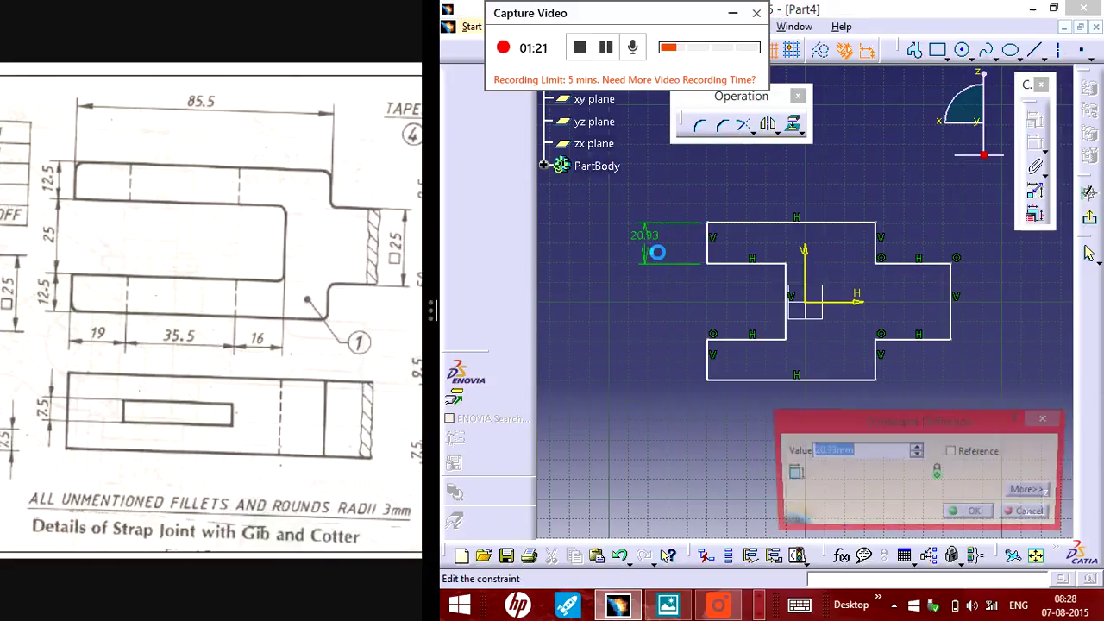
pyautogui.write('12.5')
pyautogui.press('Return')
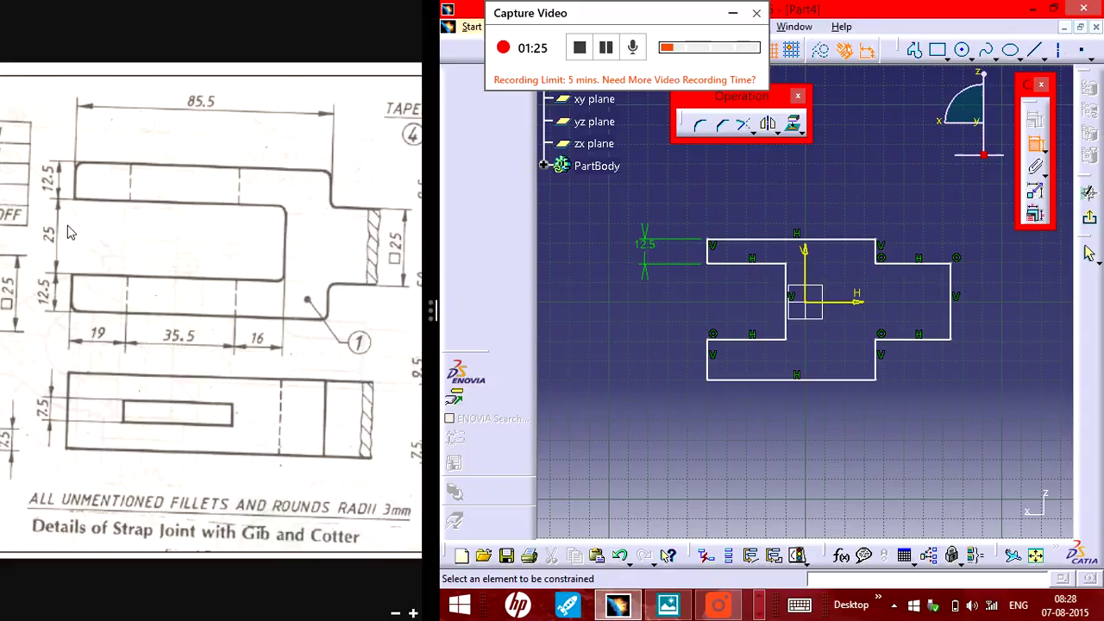
pyautogui.click(790, 313)
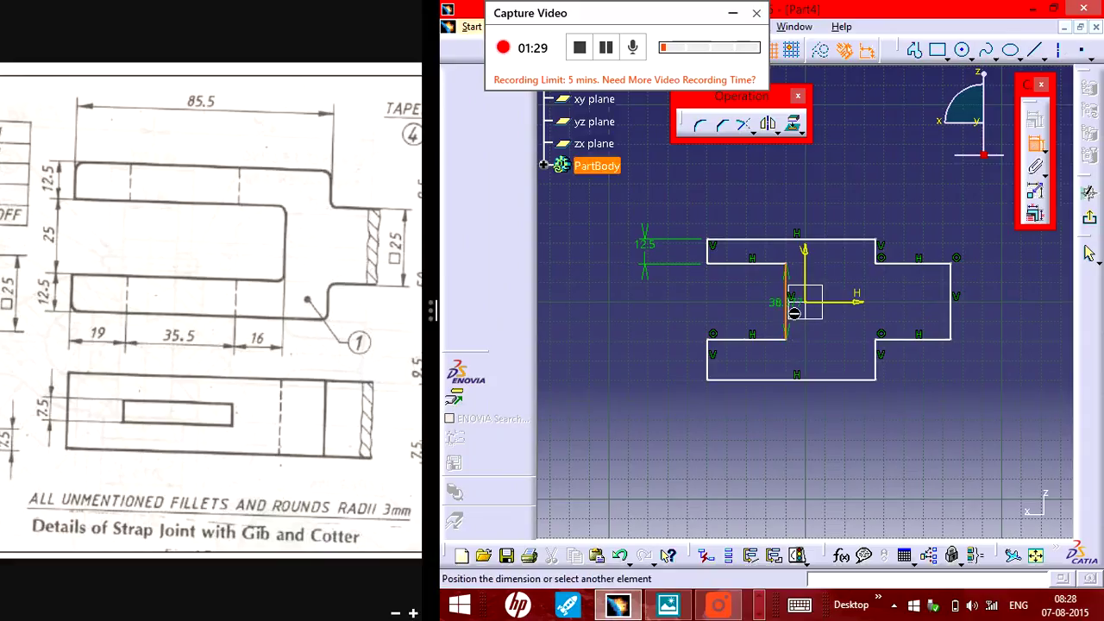
pyautogui.click(620, 304)
pyautogui.doubleClick(626, 309)
pyautogui.write('25')
pyautogui.press('Return')
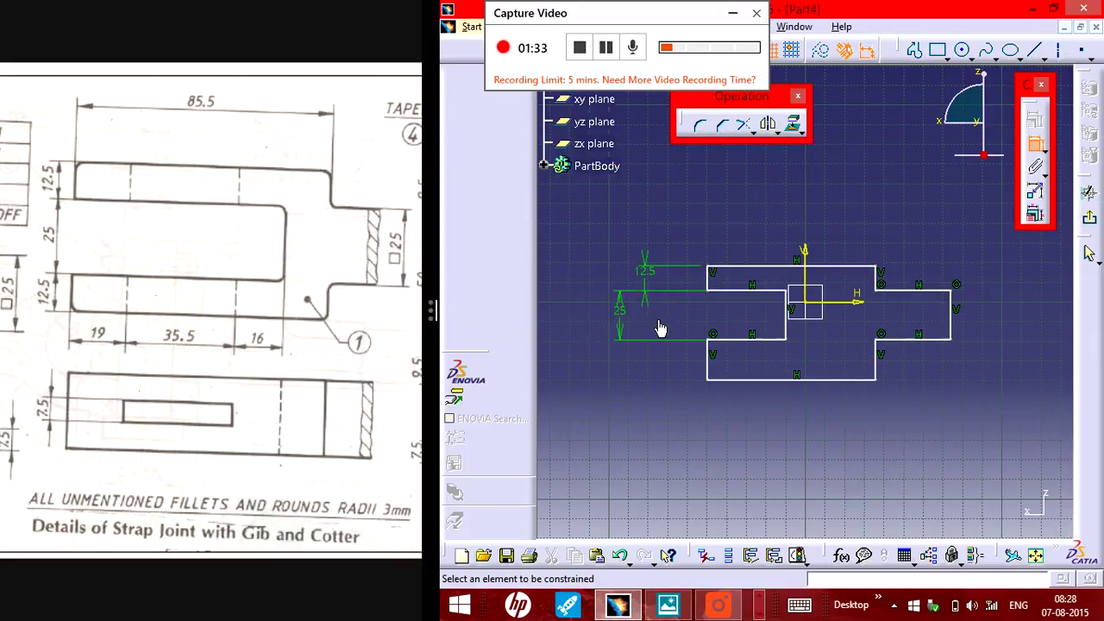
# Step: Dimension the lower-left vertical edge to 12.5 and the top length to 85.5
pyautogui.click(715, 373)
pyautogui.click(683, 374)
pyautogui.doubleClick(683, 375)
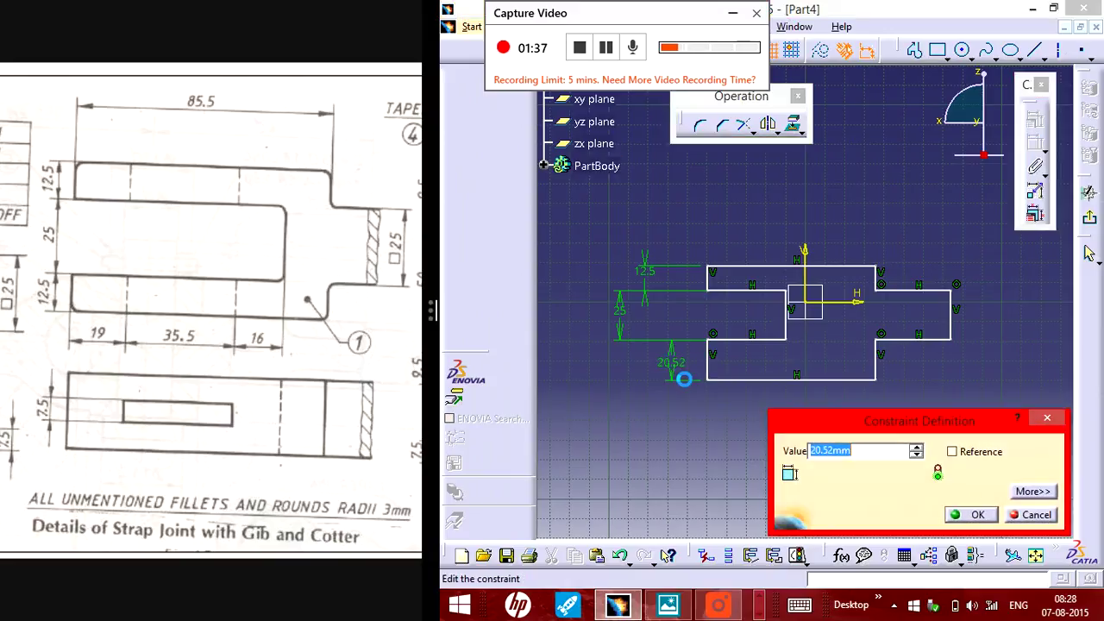
pyautogui.write('12.5')
pyautogui.press('Return')
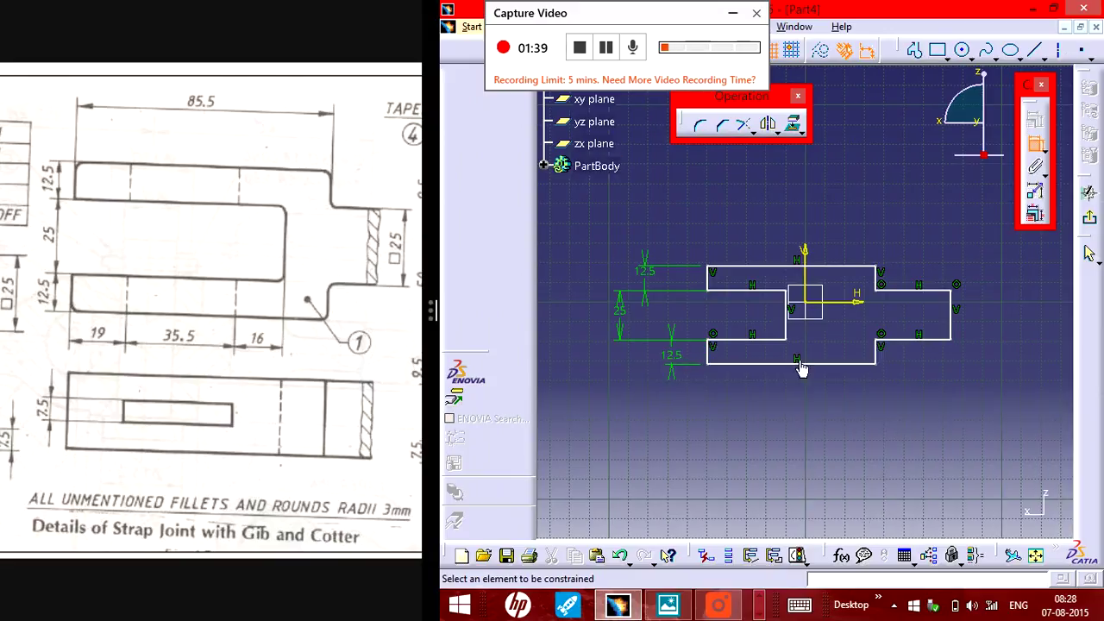
pyautogui.click(825, 265)
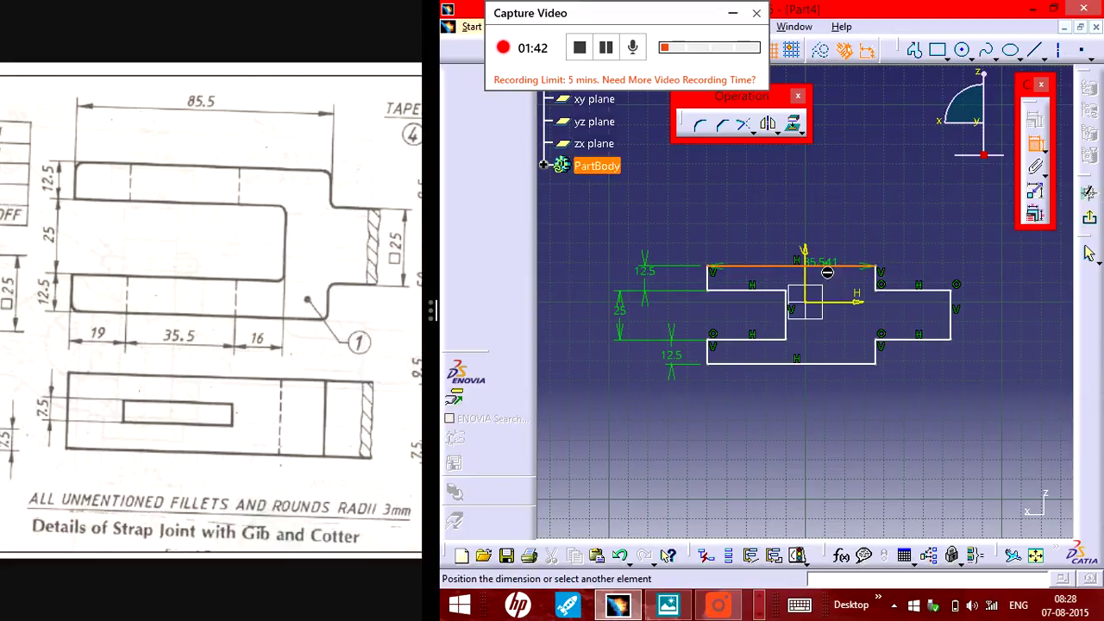
pyautogui.click(865, 215)
pyautogui.doubleClick(865, 212)
pyautogui.write('8')
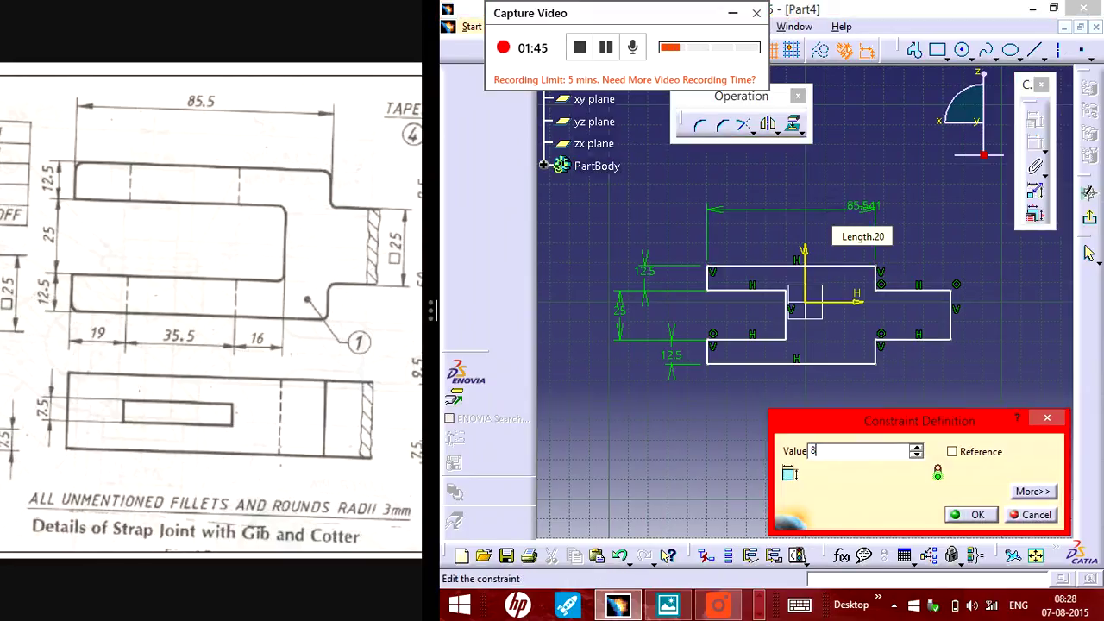
pyautogui.write('5.5')
pyautogui.press('Return')
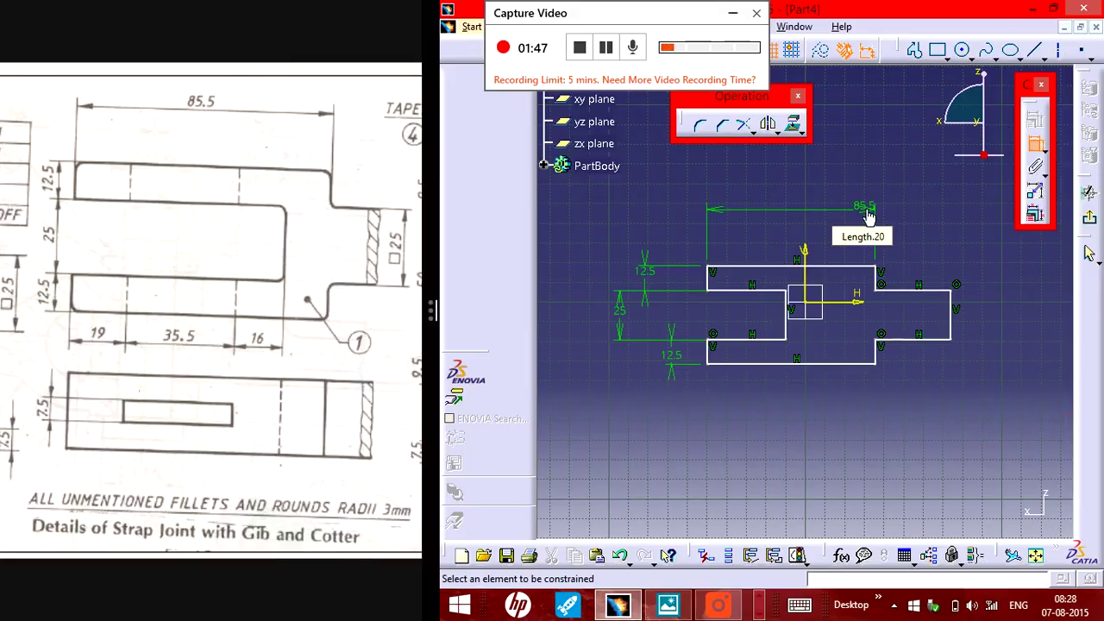
# Step: Set the lower-left length to 19+35.5 and the lower-right step to 30
pyautogui.click(743, 344)
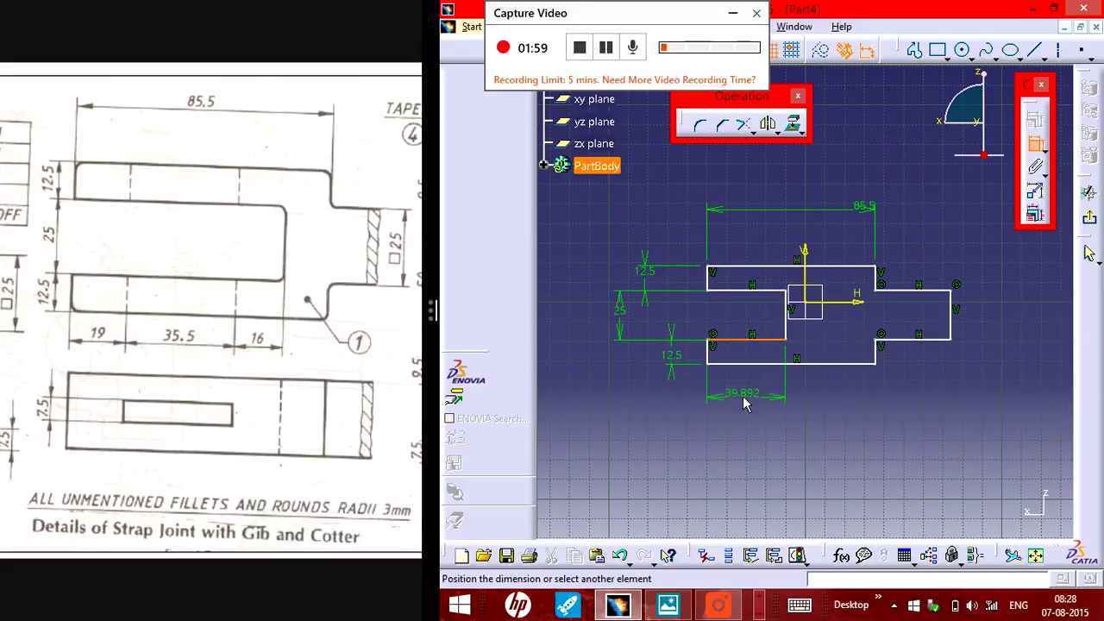
pyautogui.click(752, 403)
pyautogui.doubleClick(748, 401)
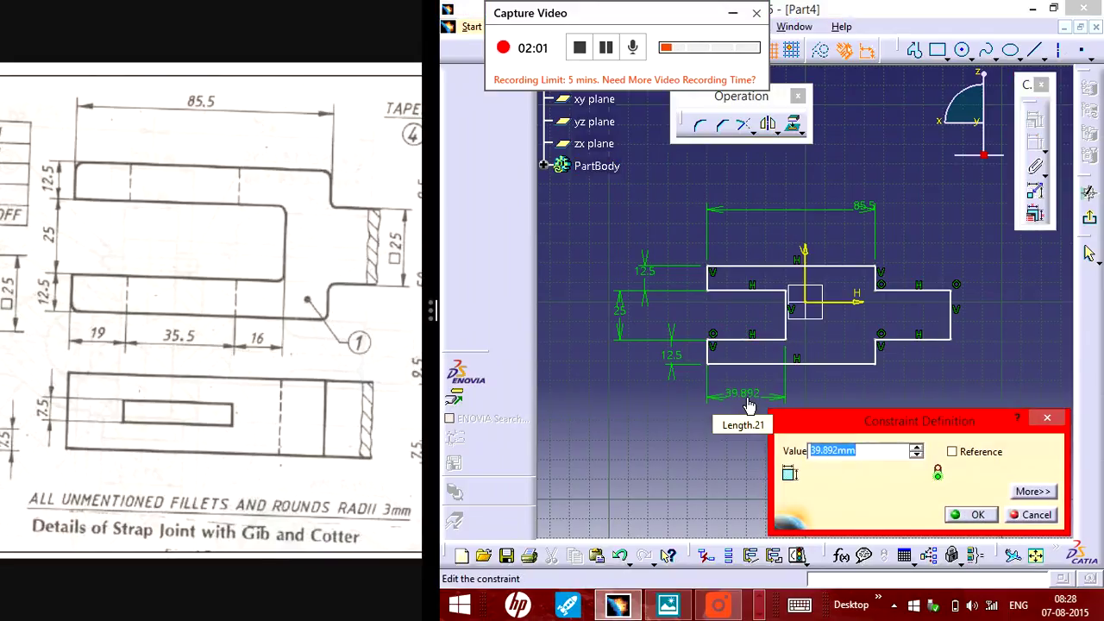
pyautogui.write('19+')
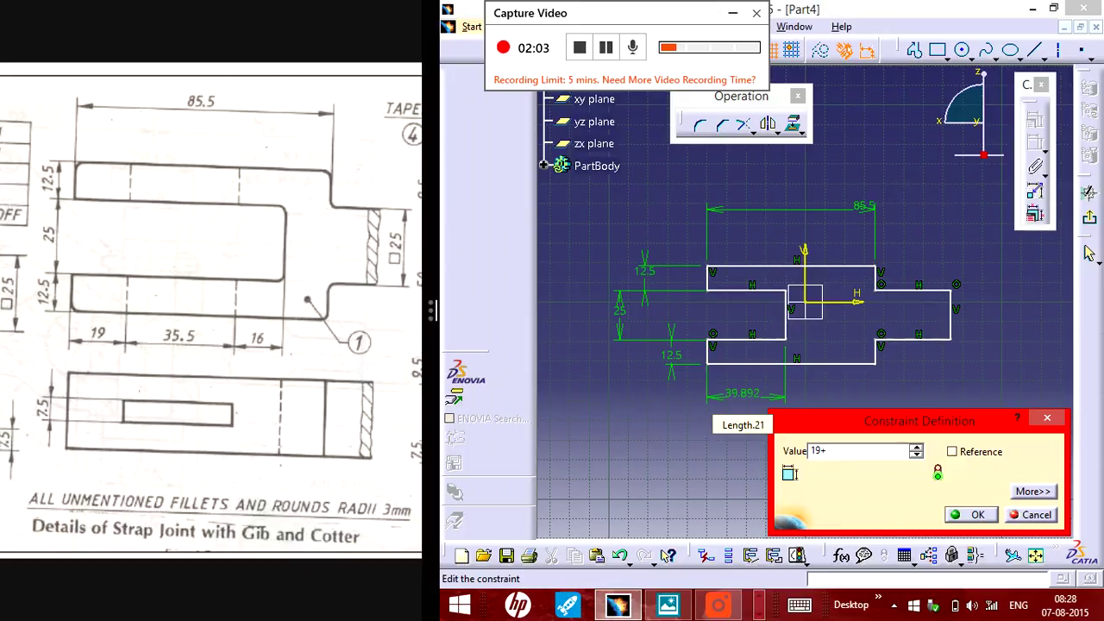
pyautogui.write('35.5+16')
pyautogui.press('Return')
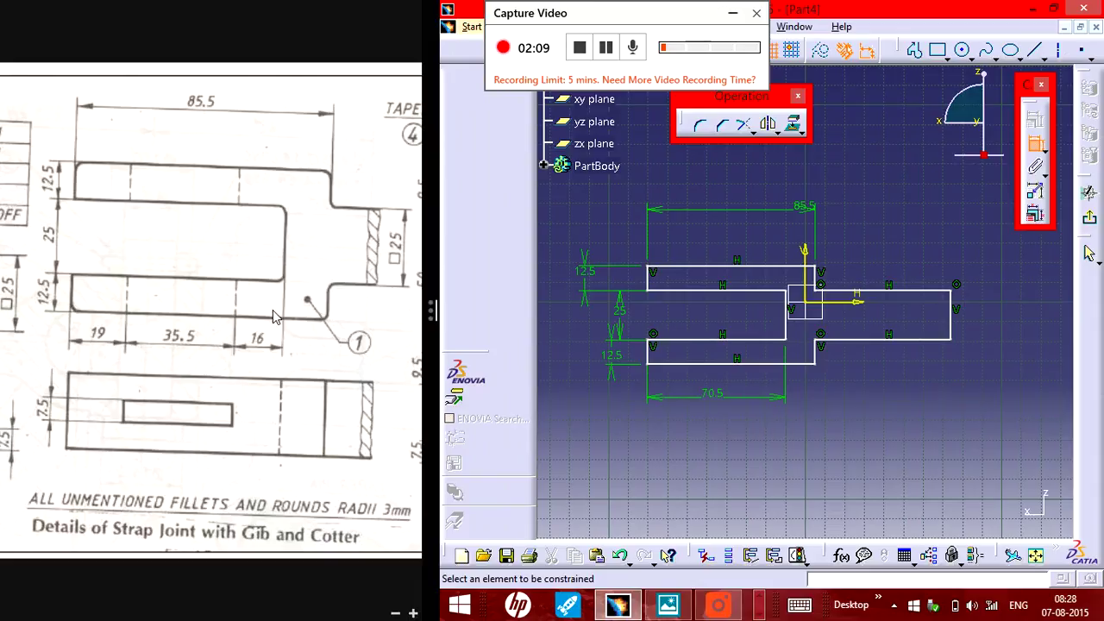
pyautogui.click(895, 343)
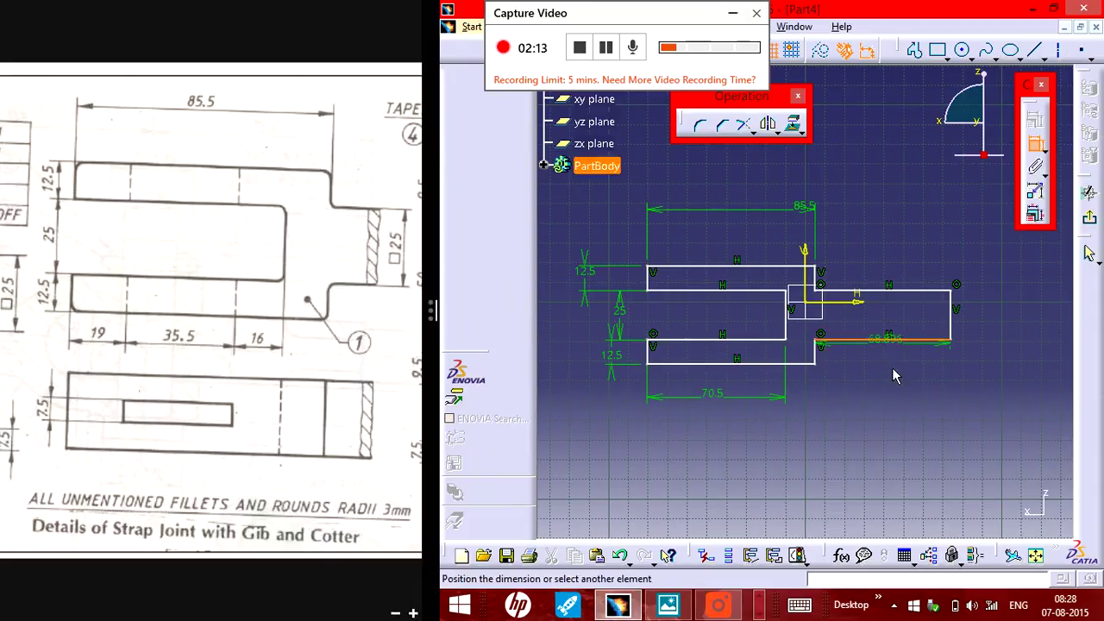
pyautogui.click(899, 379)
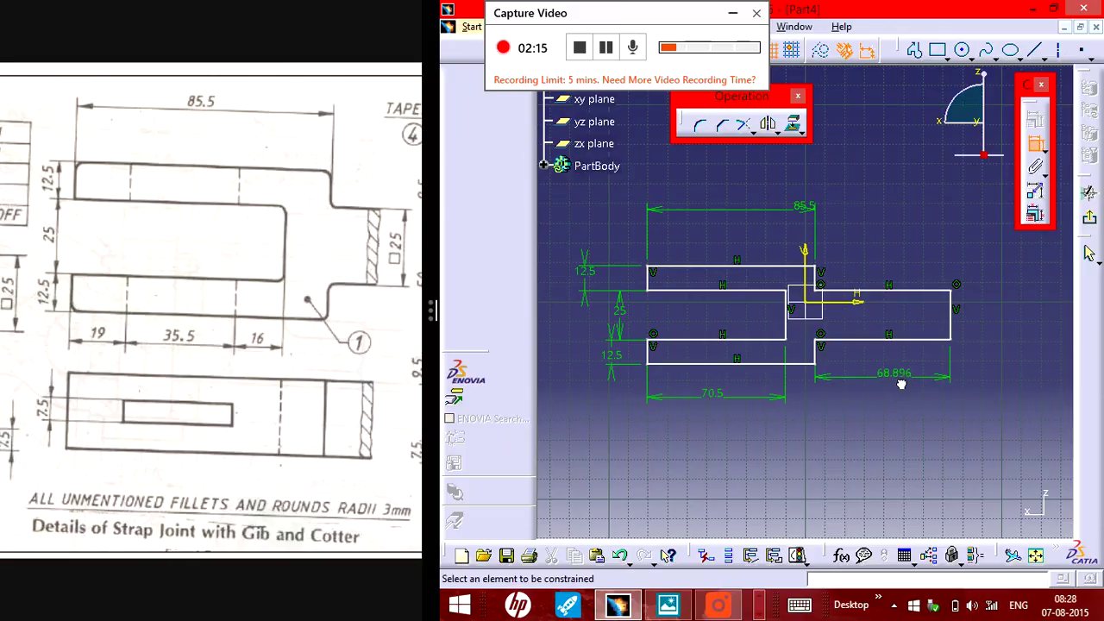
pyautogui.doubleClick(900, 385)
pyautogui.write('30')
pyautogui.press('Return')
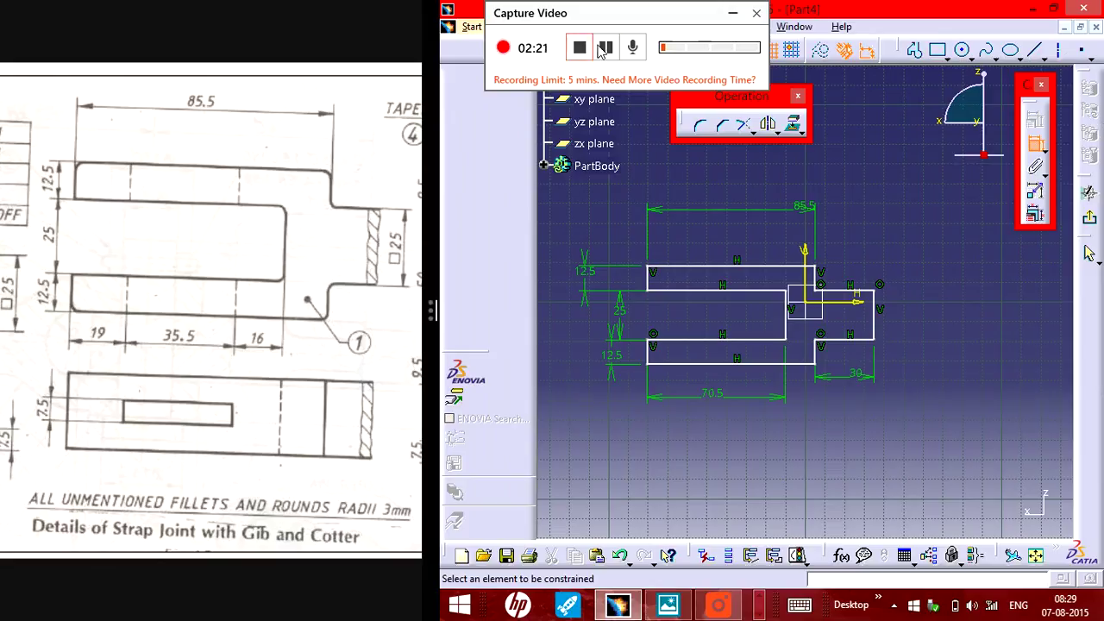
# Step: Exit the sketch and pad Sketch.1 12.5 mm with Mirrored extent
pyautogui.click(1089, 220)
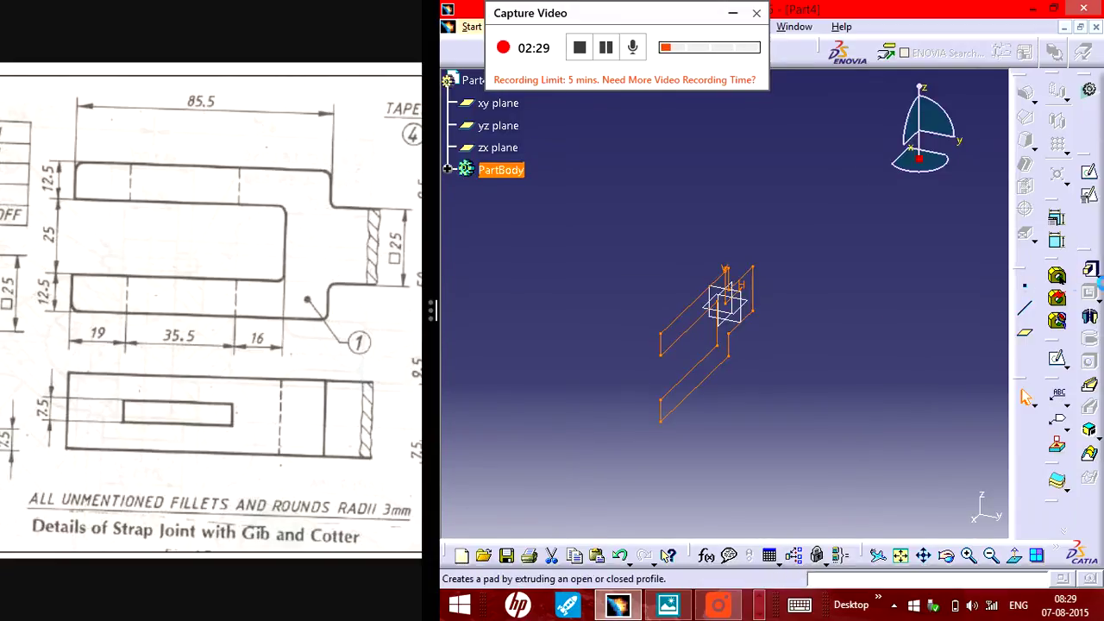
pyautogui.click(1091, 272)
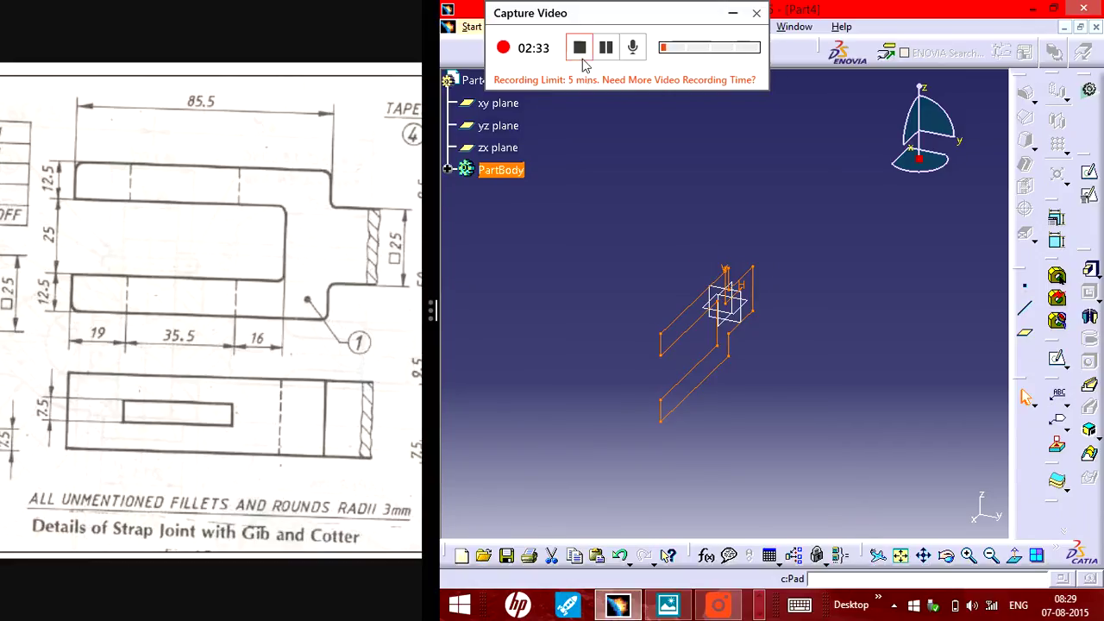
pyautogui.click(606, 47)
pyautogui.click(606, 47)
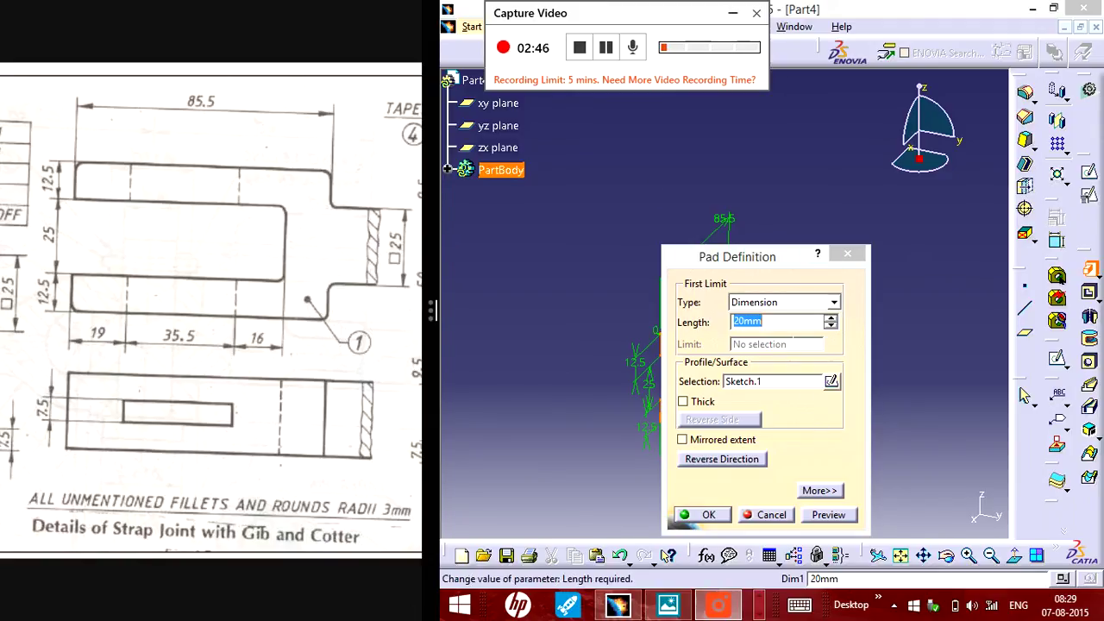
pyautogui.write('12.5')
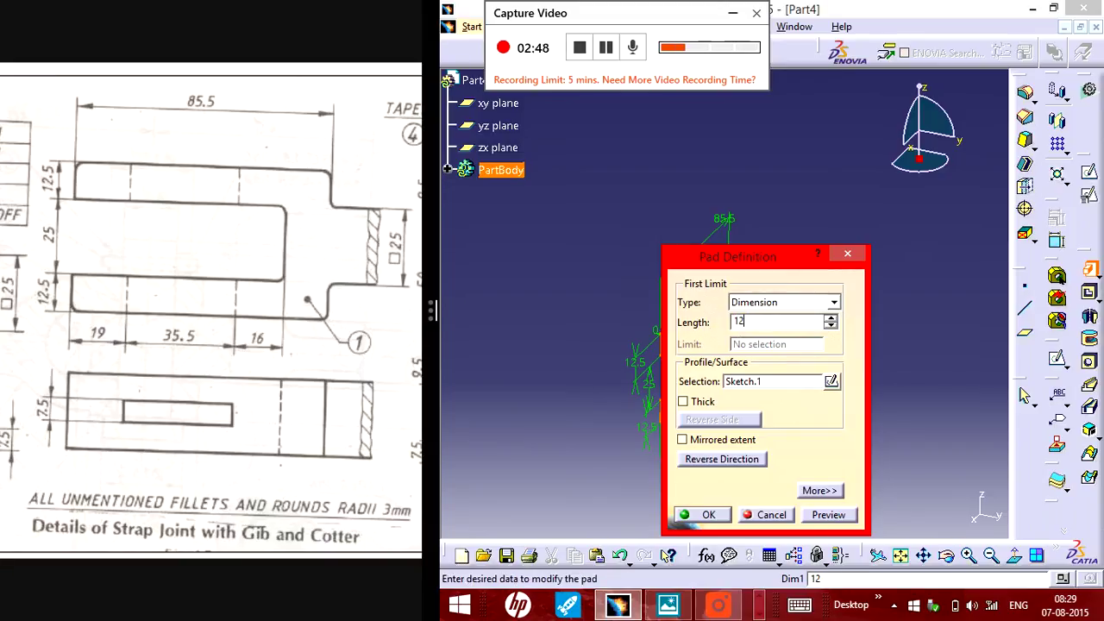
pyautogui.click(683, 441)
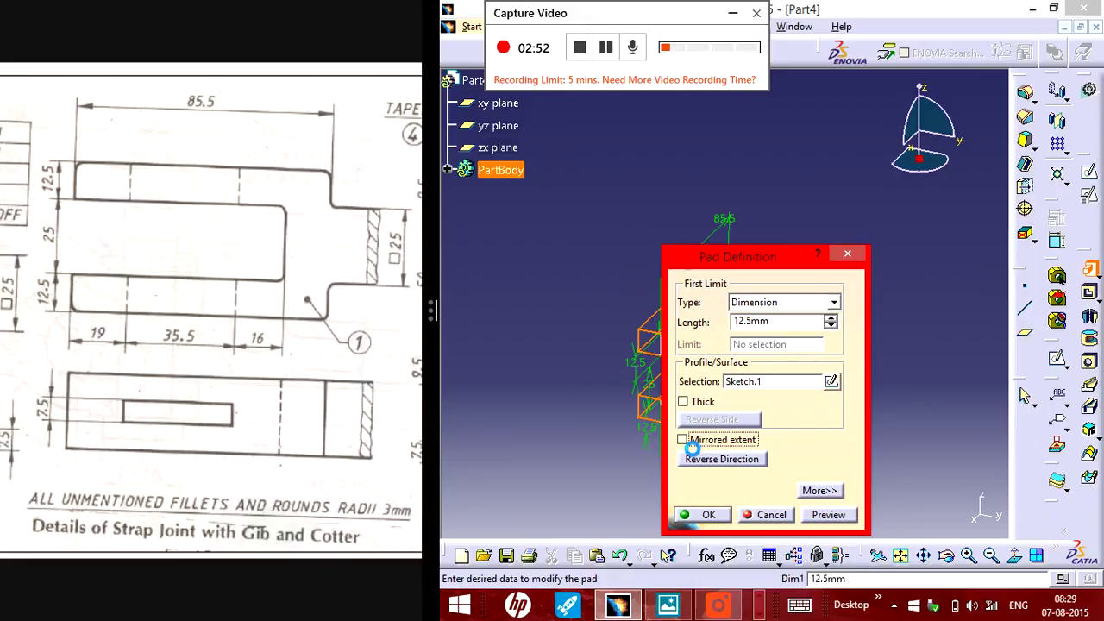
pyautogui.click(682, 441)
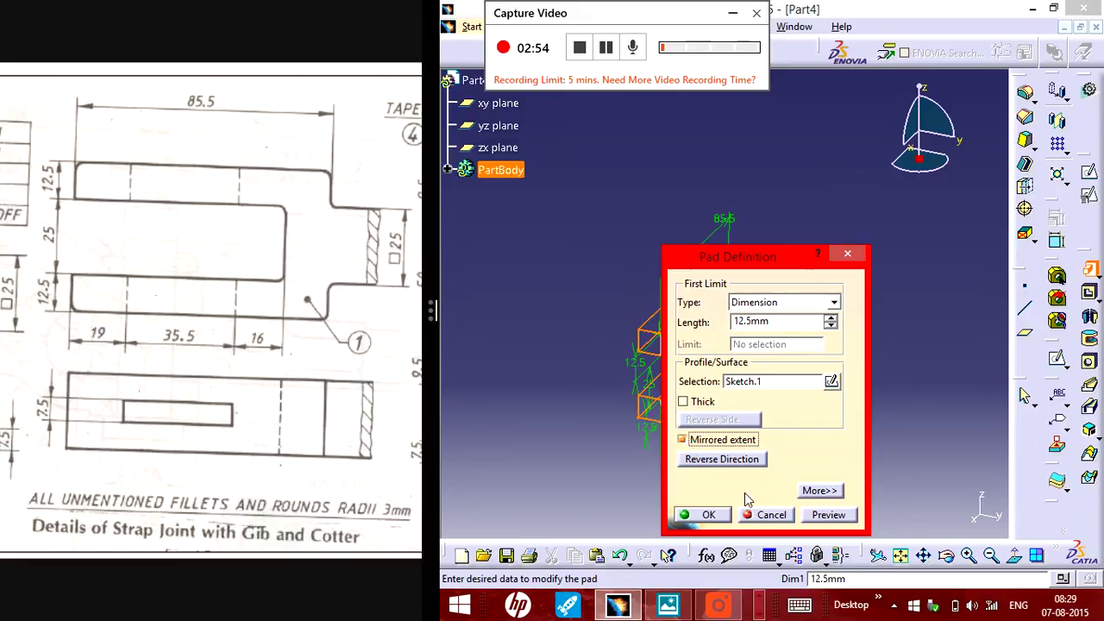
pyautogui.moveTo(755, 255); pyautogui.dragTo(881, 256)
pyautogui.click(954, 515)
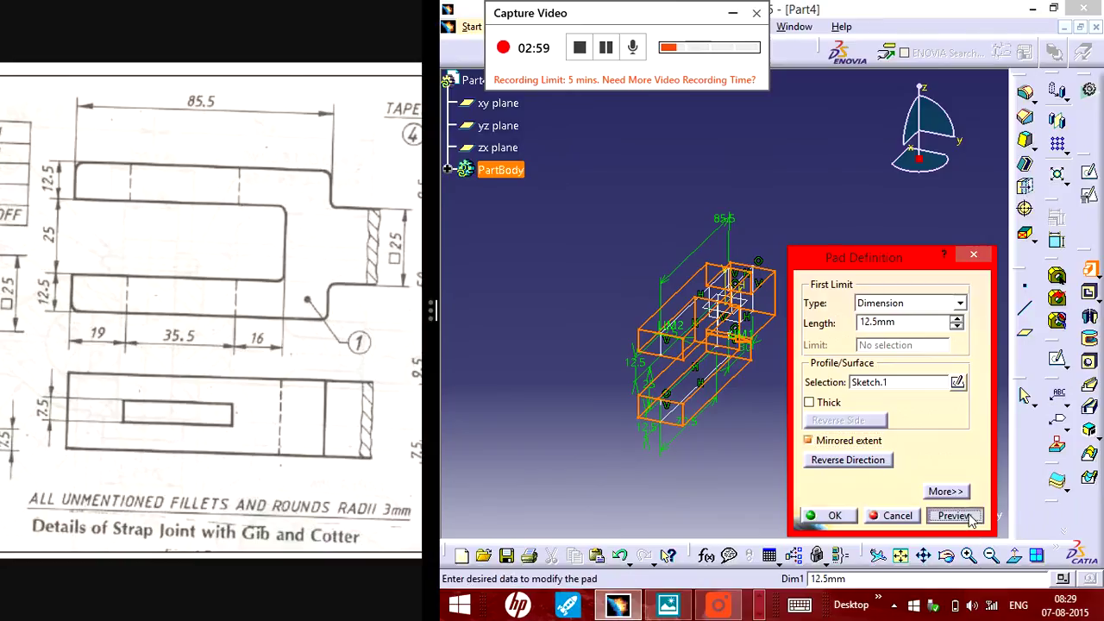
pyautogui.click(835, 516)
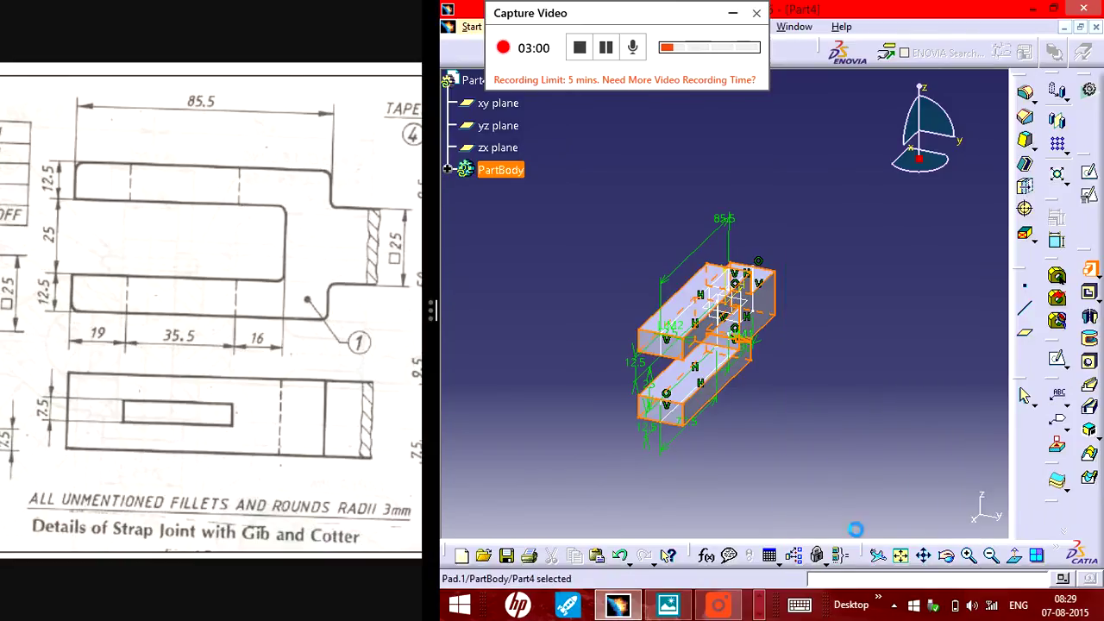
# Step: Start a sketch on the top face of the pad's upper arm
pyautogui.click(703, 321)
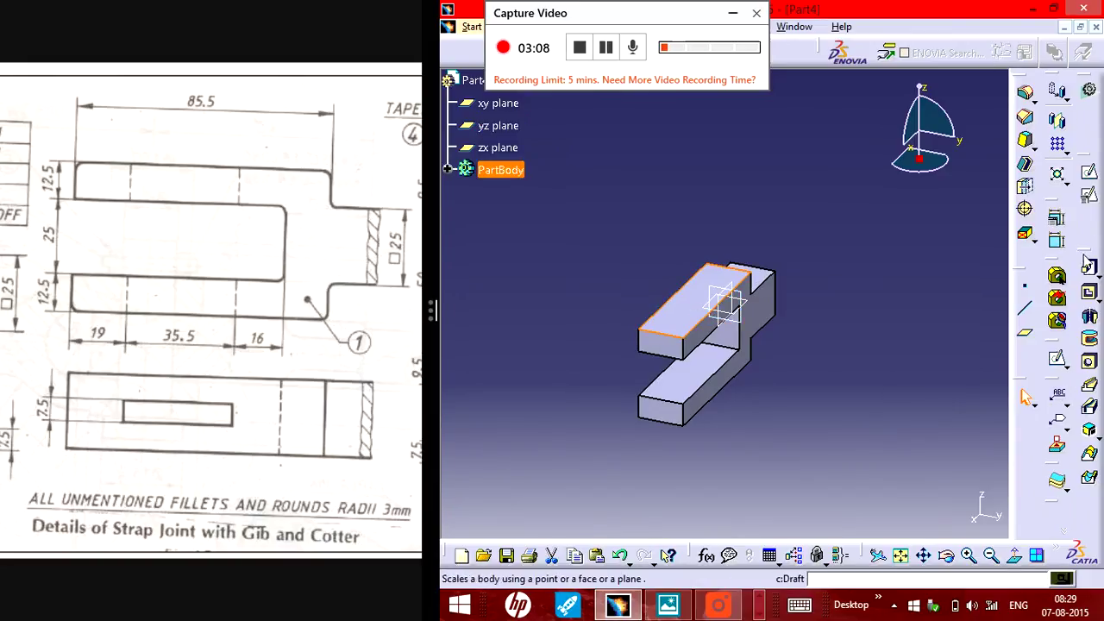
pyautogui.click(1089, 173)
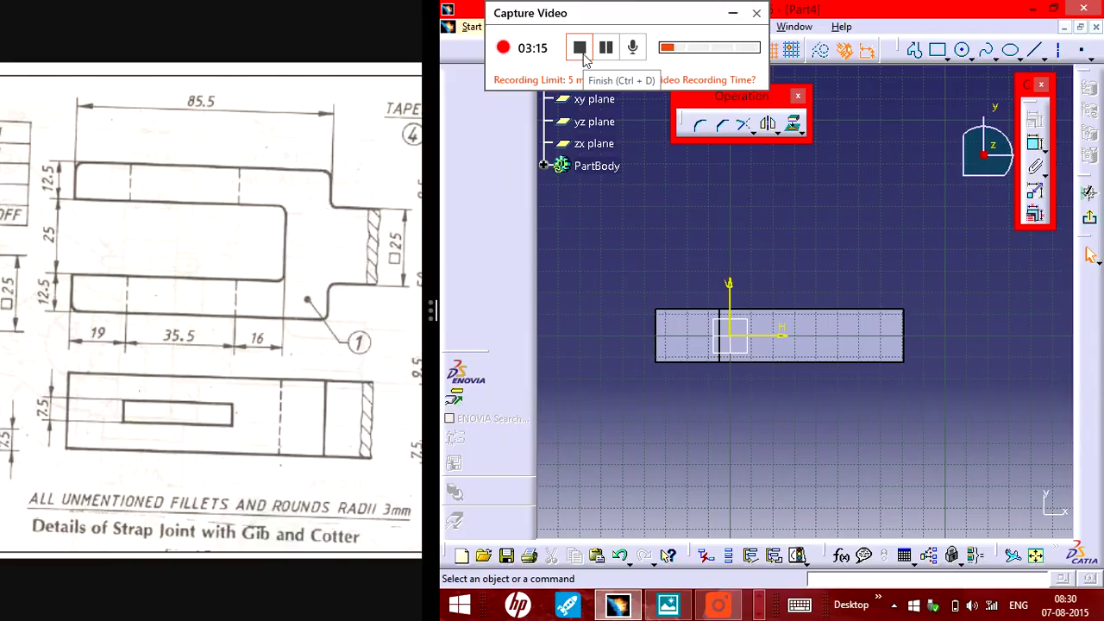
# Step: Draw a Centered Rectangle for the slot inside the arm face outline
pyautogui.click(952, 58)
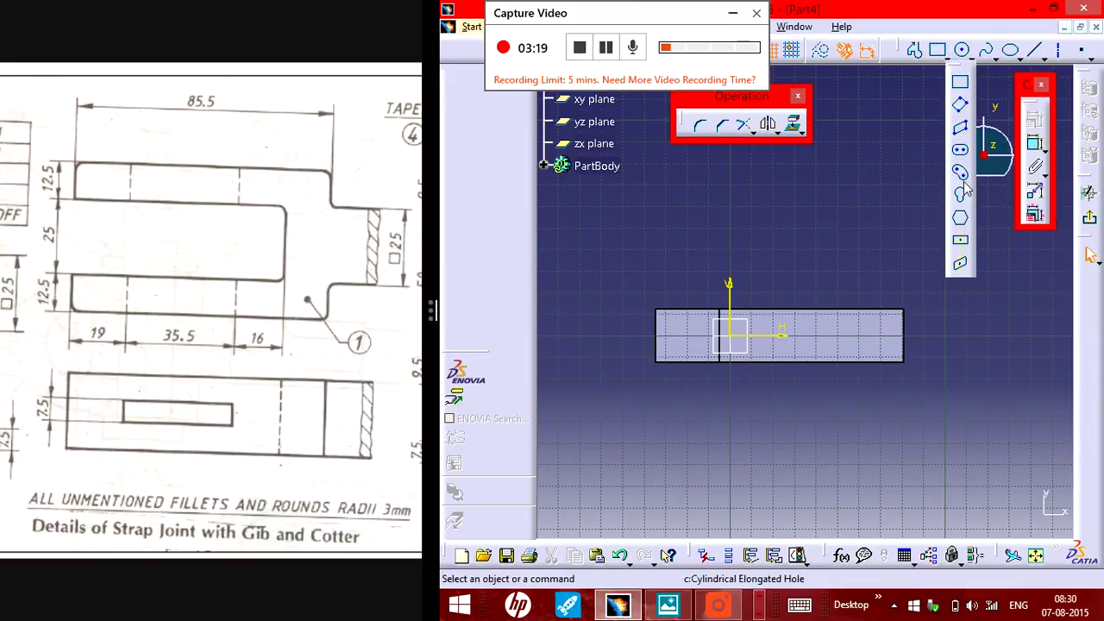
pyautogui.click(961, 243)
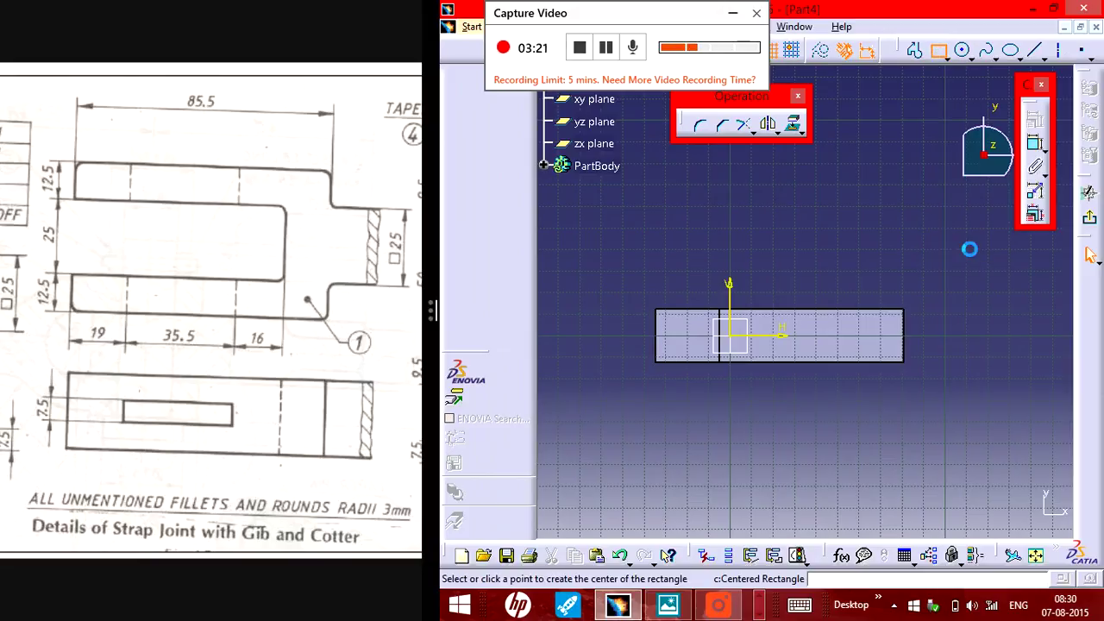
pyautogui.click(824, 344)
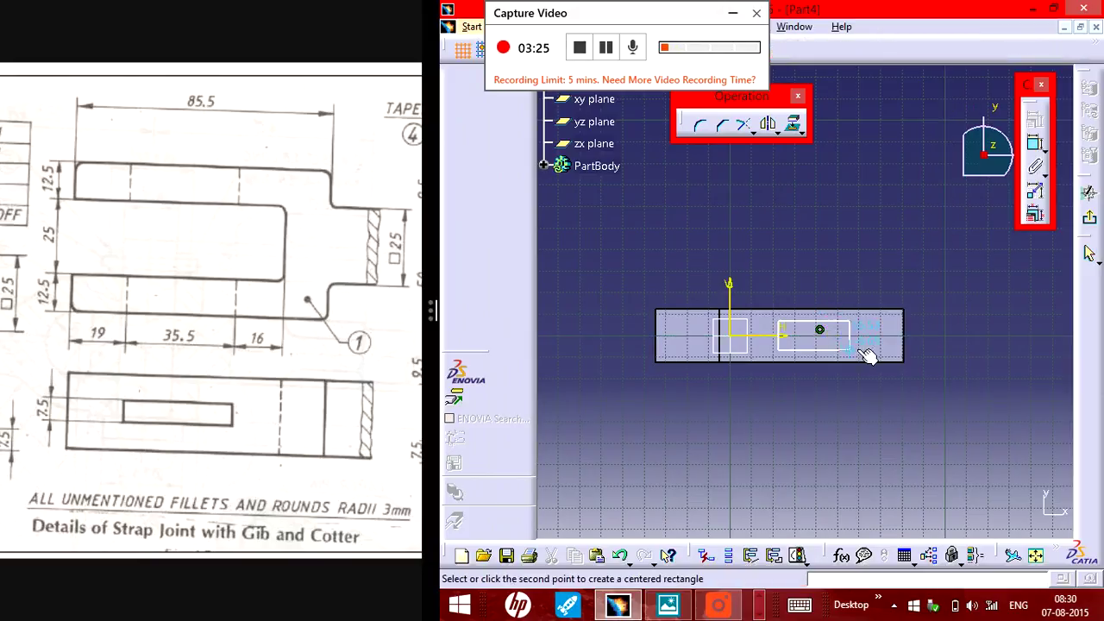
pyautogui.click(862, 345)
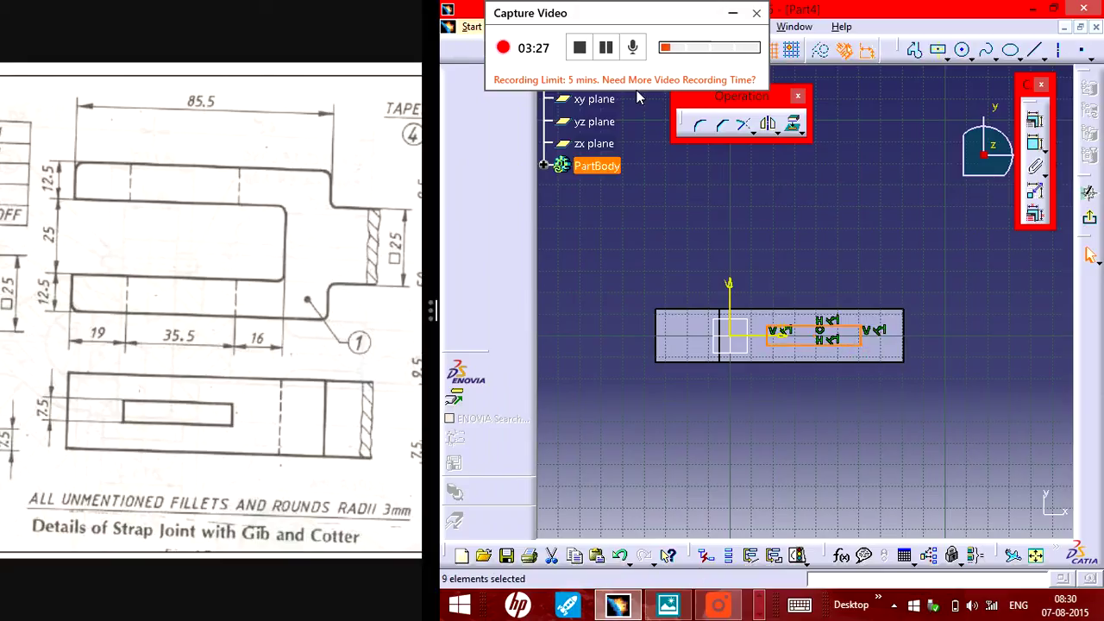
pyautogui.click(607, 48)
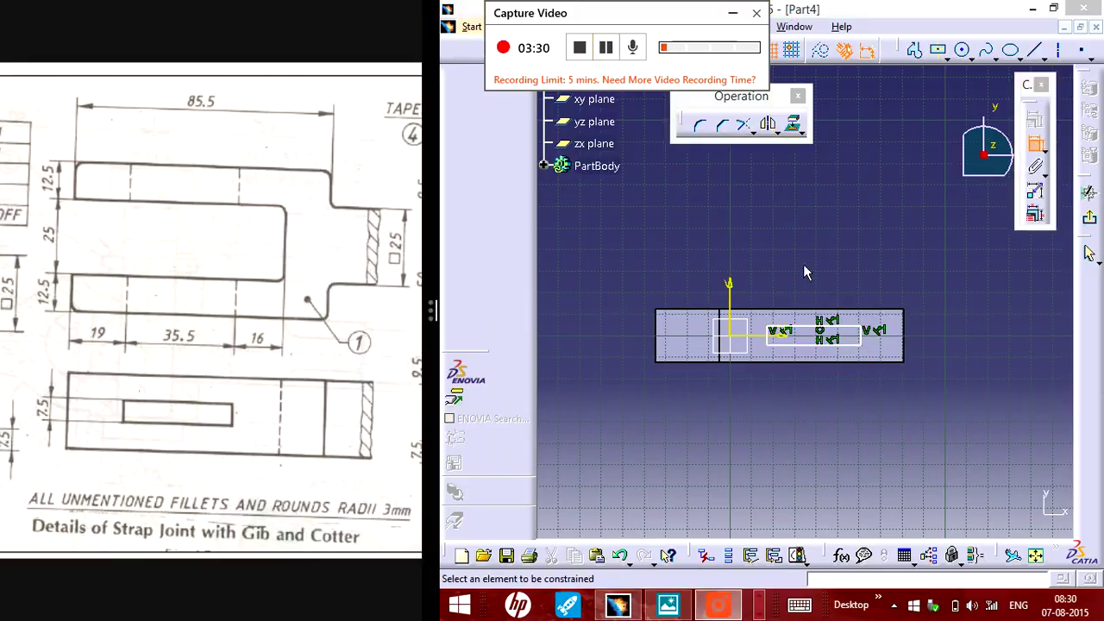
# Step: Dimension the slot rectangle to 7.5 height and 35.5 length
pyautogui.click(874, 345)
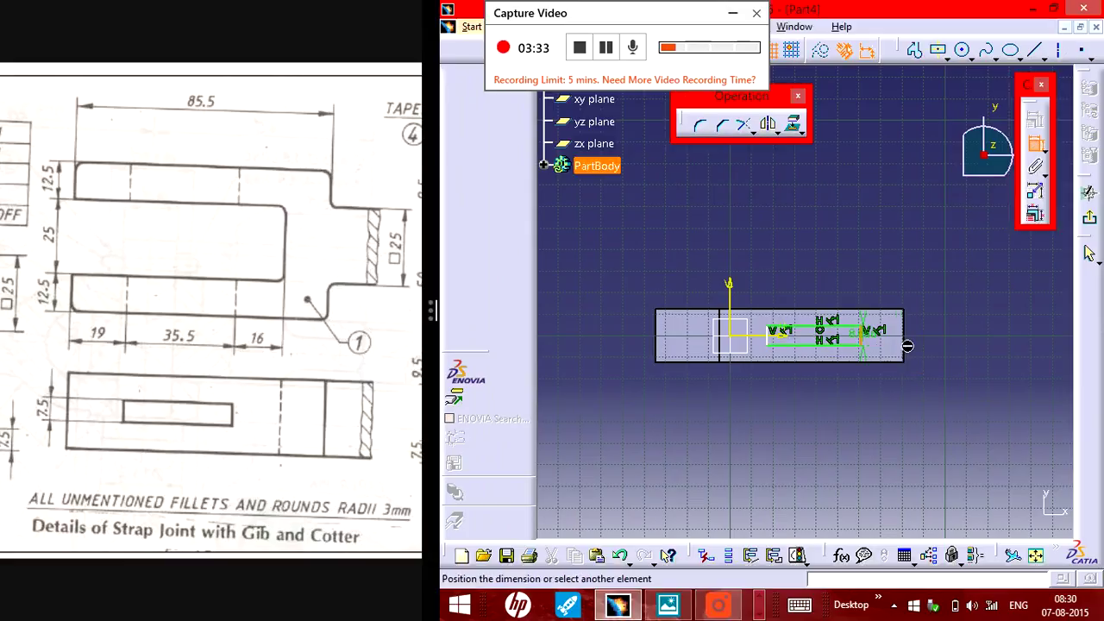
pyautogui.click(965, 341)
pyautogui.doubleClick(952, 324)
pyautogui.write('7.5mm')
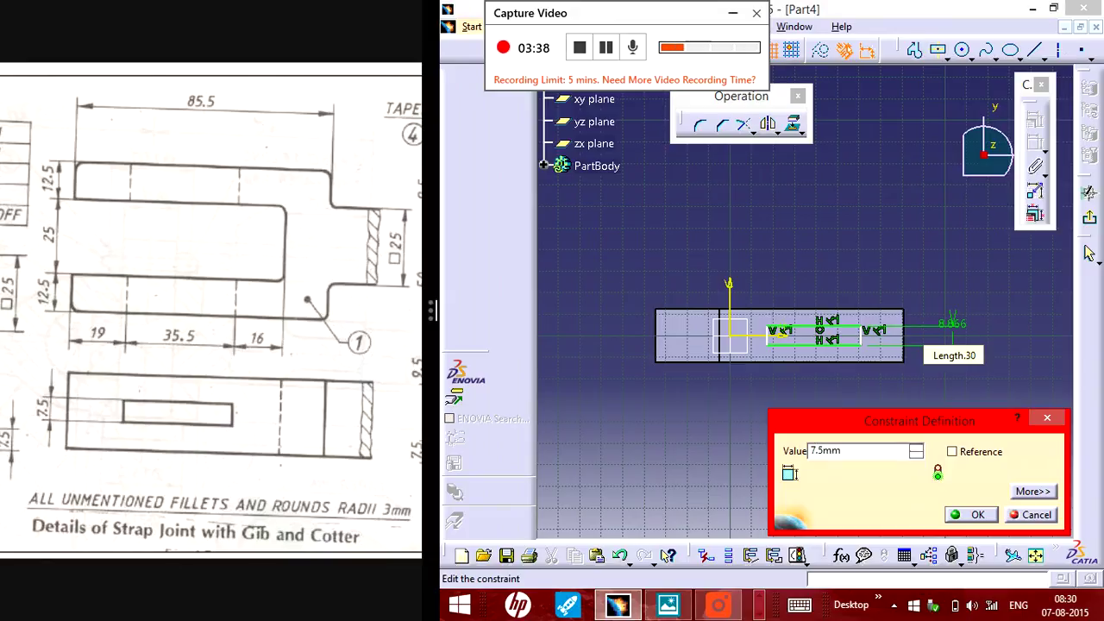
pyautogui.press('Return')
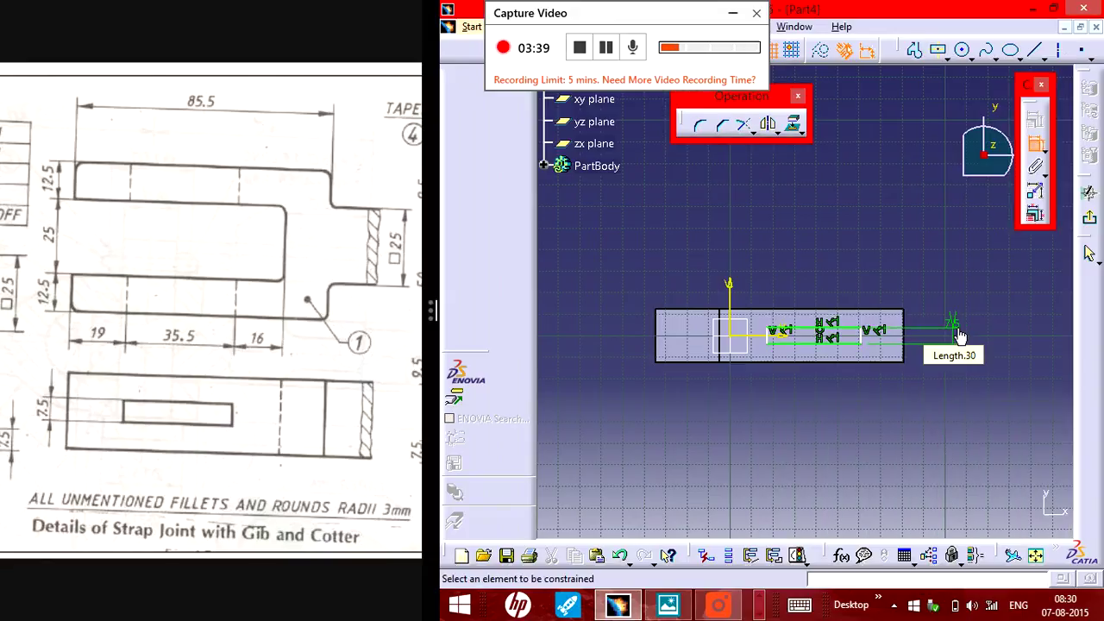
pyautogui.click(850, 328)
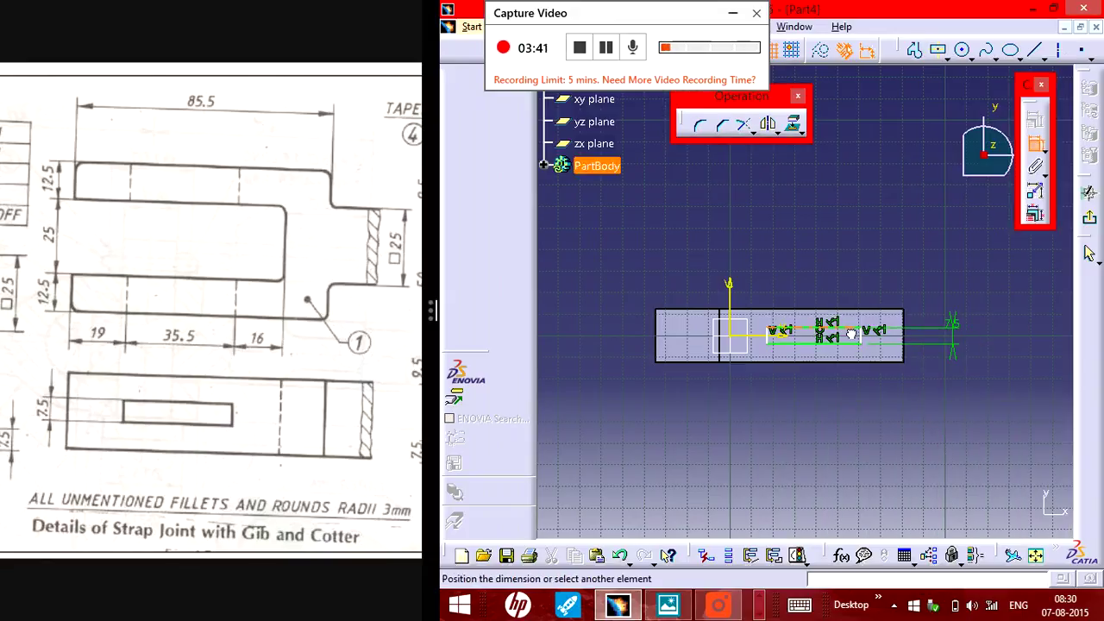
pyautogui.click(871, 239)
pyautogui.doubleClick(870, 238)
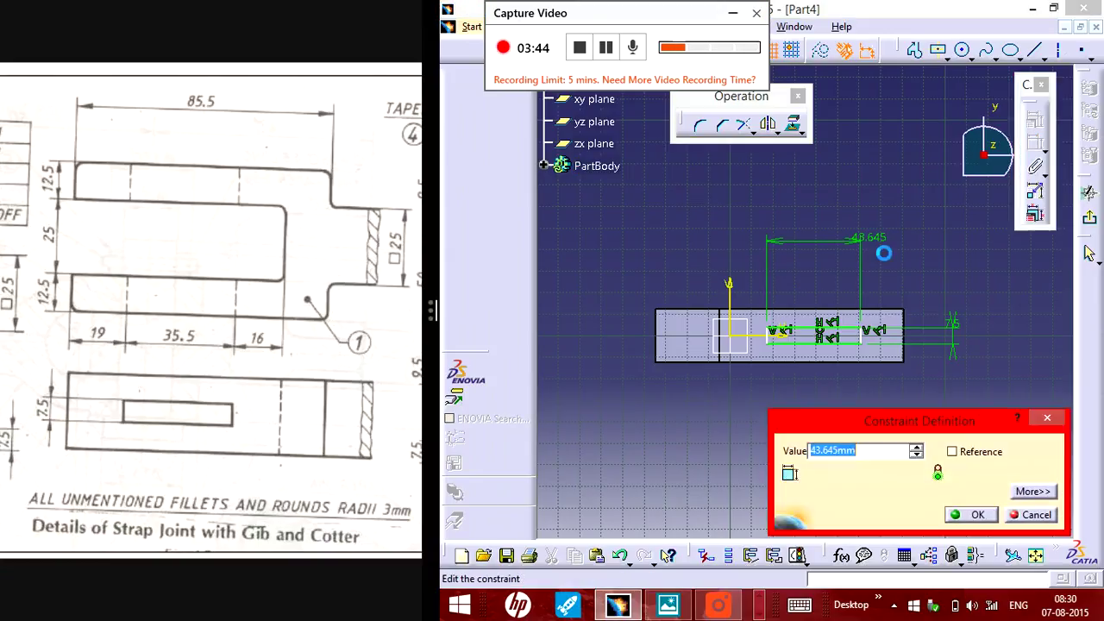
pyautogui.write('35.5')
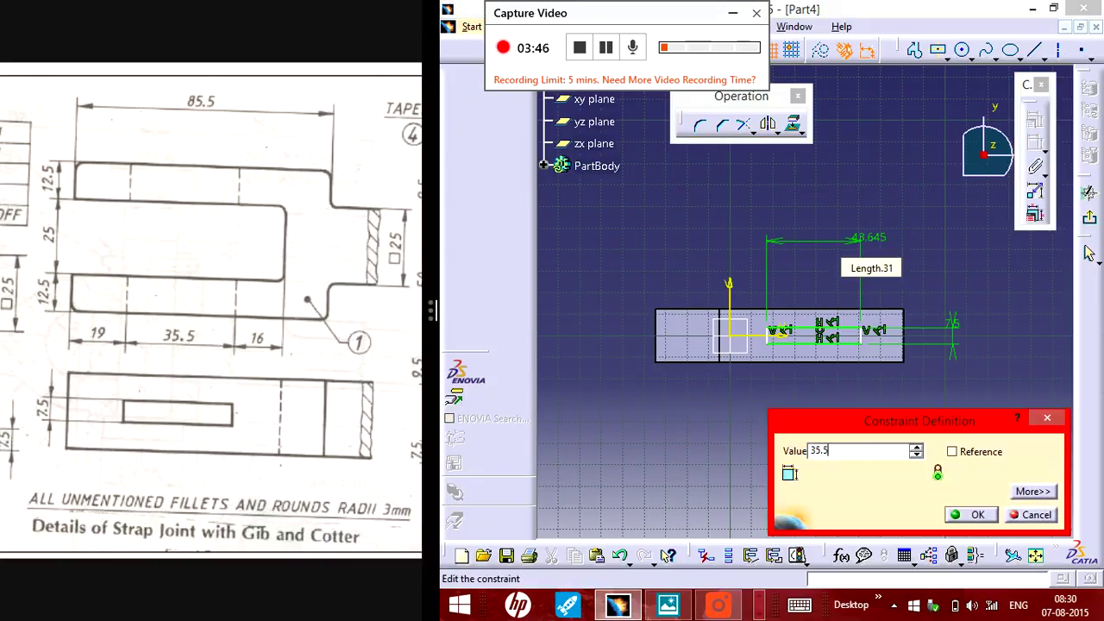
pyautogui.press('Return')
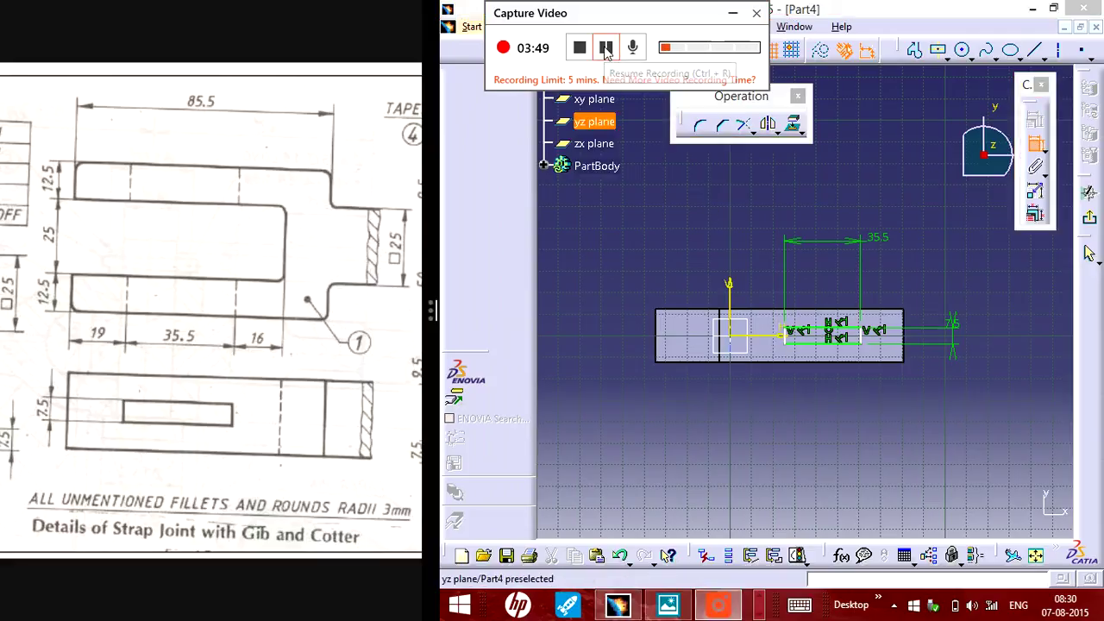
# Step: Position the slot 19 mm from the strap's right edge
pyautogui.click(700, 125)
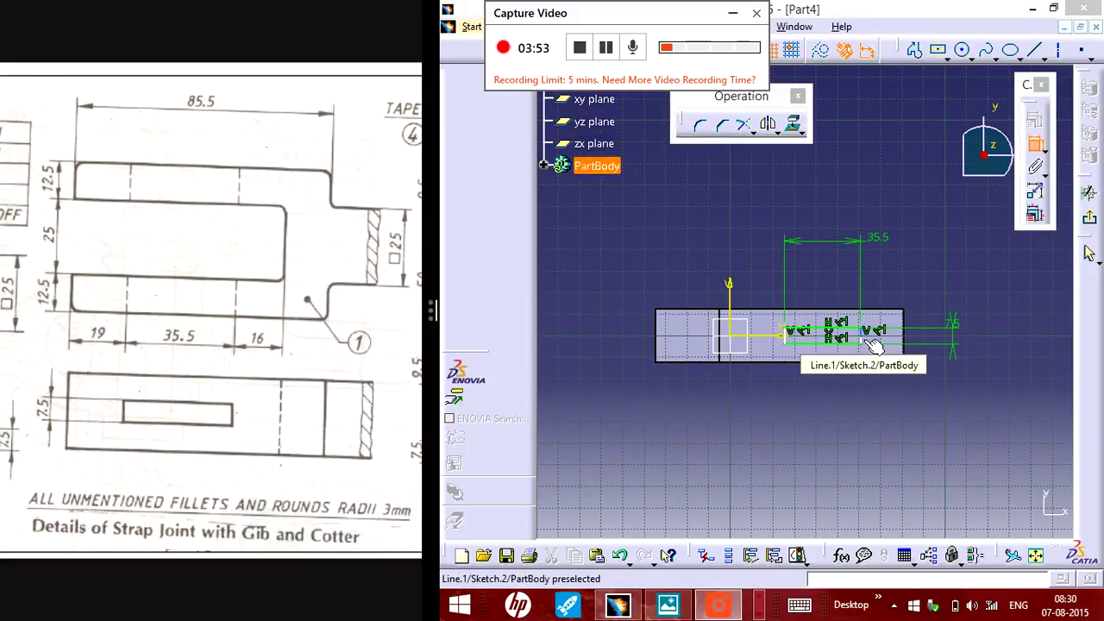
pyautogui.click(867, 344)
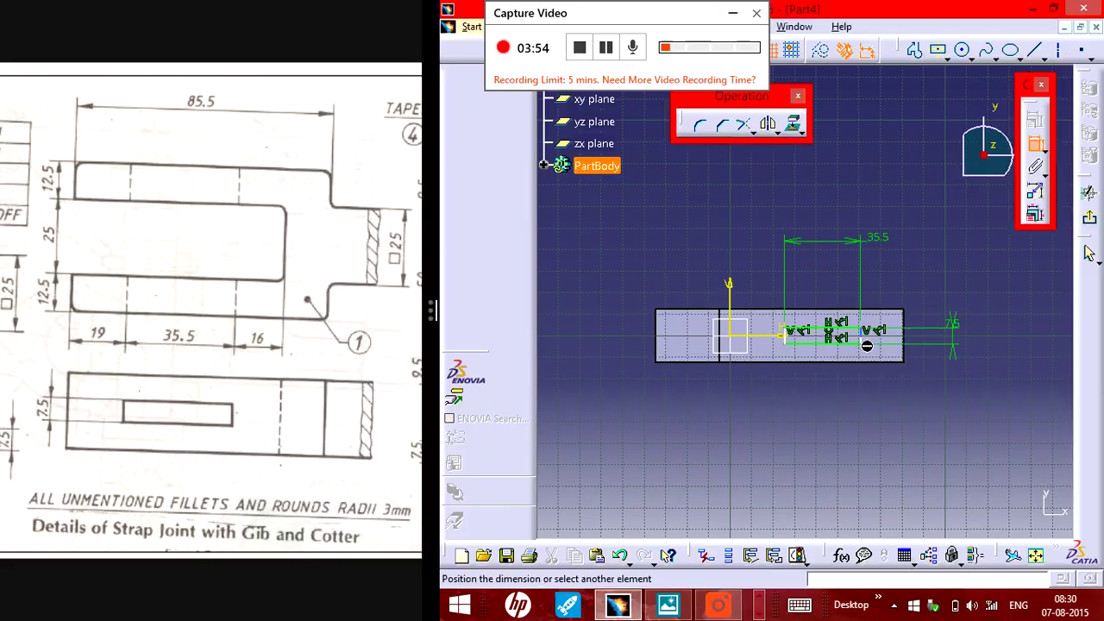
pyautogui.click(911, 345)
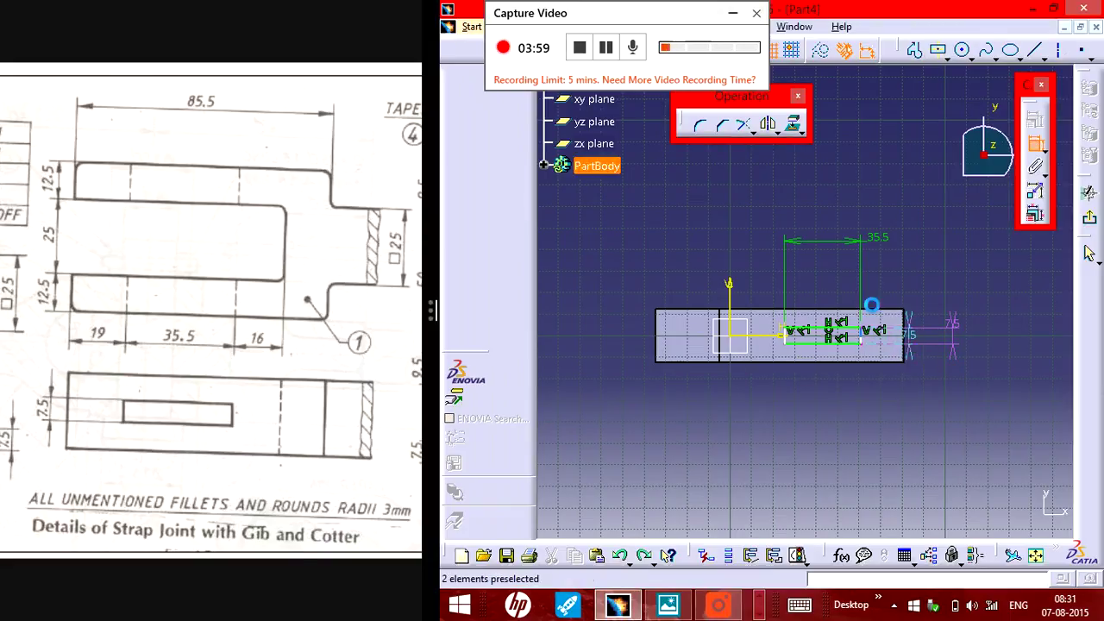
pyautogui.click(607, 48)
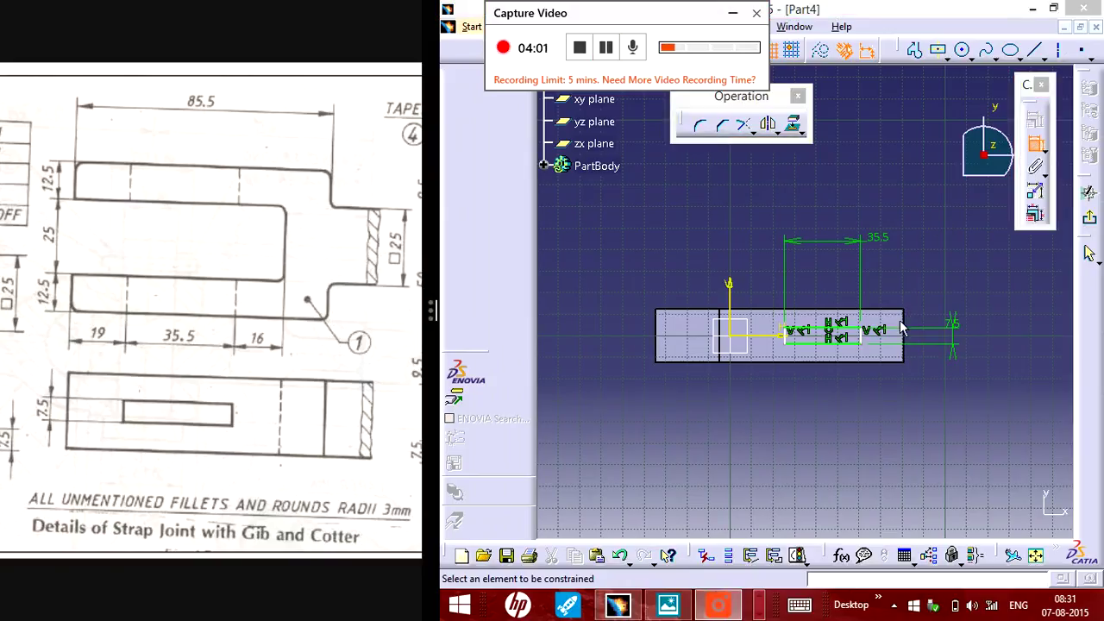
pyautogui.click(907, 342)
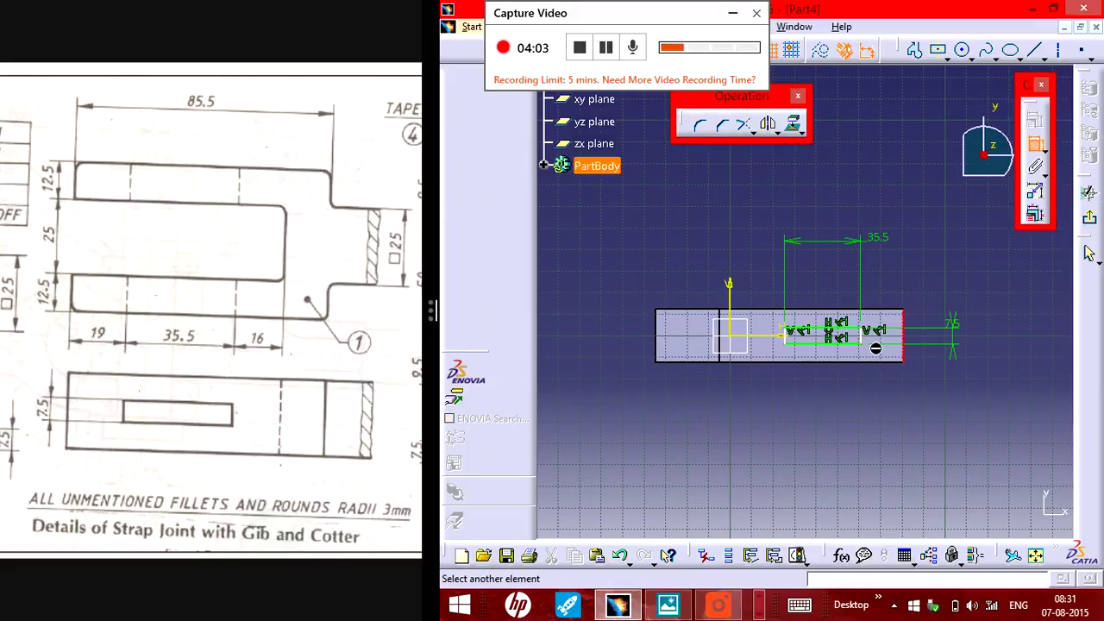
pyautogui.click(861, 341)
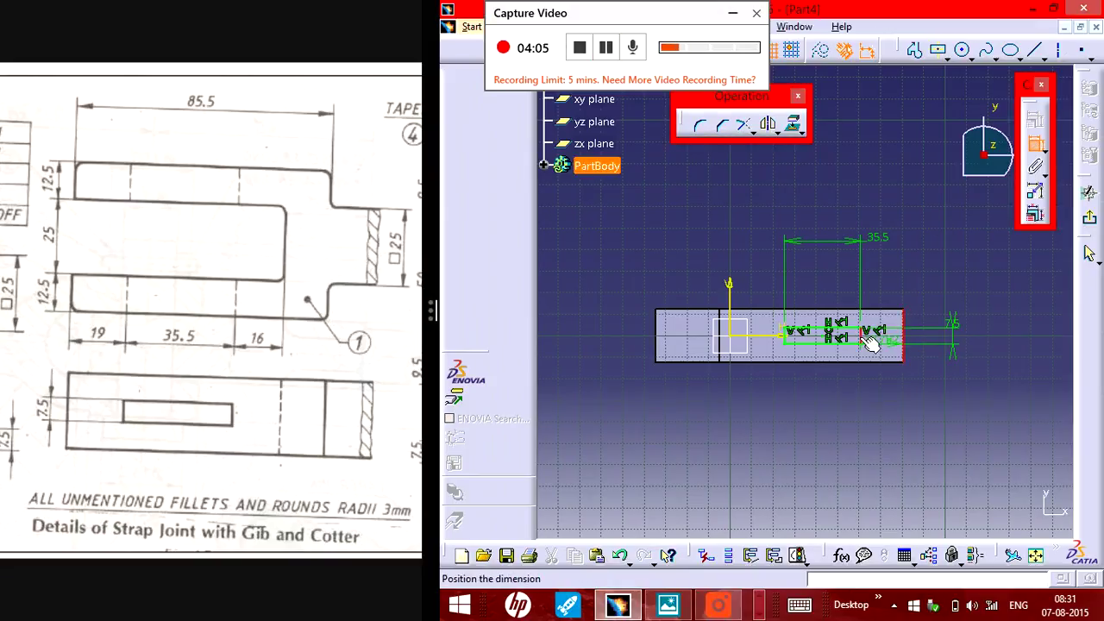
pyautogui.click(968, 246)
pyautogui.doubleClick(967, 244)
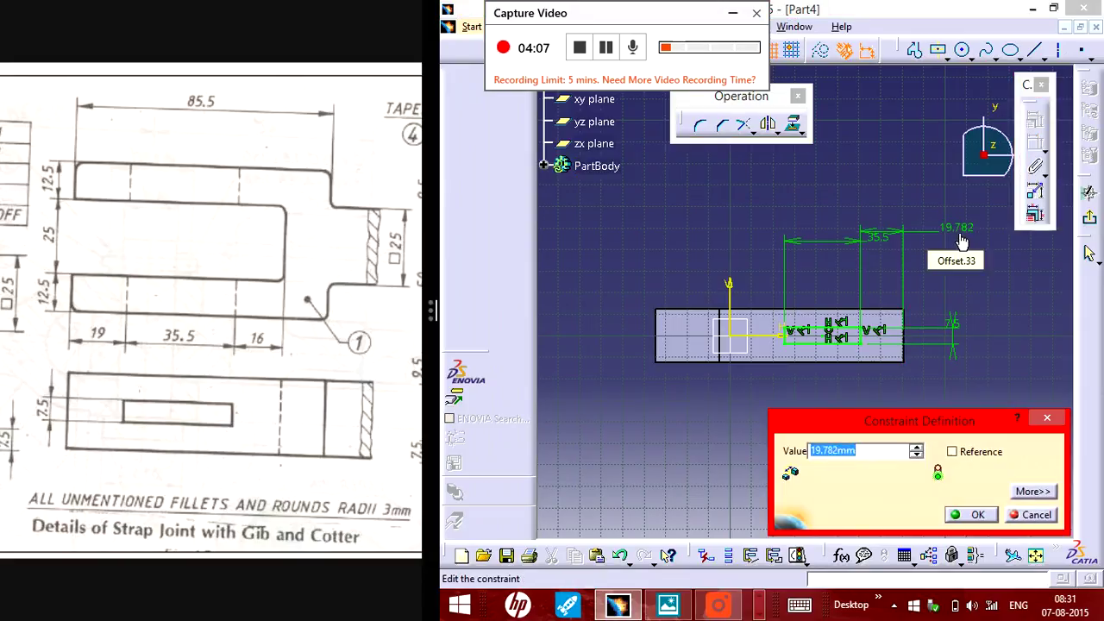
pyautogui.write('19')
pyautogui.press('Return')
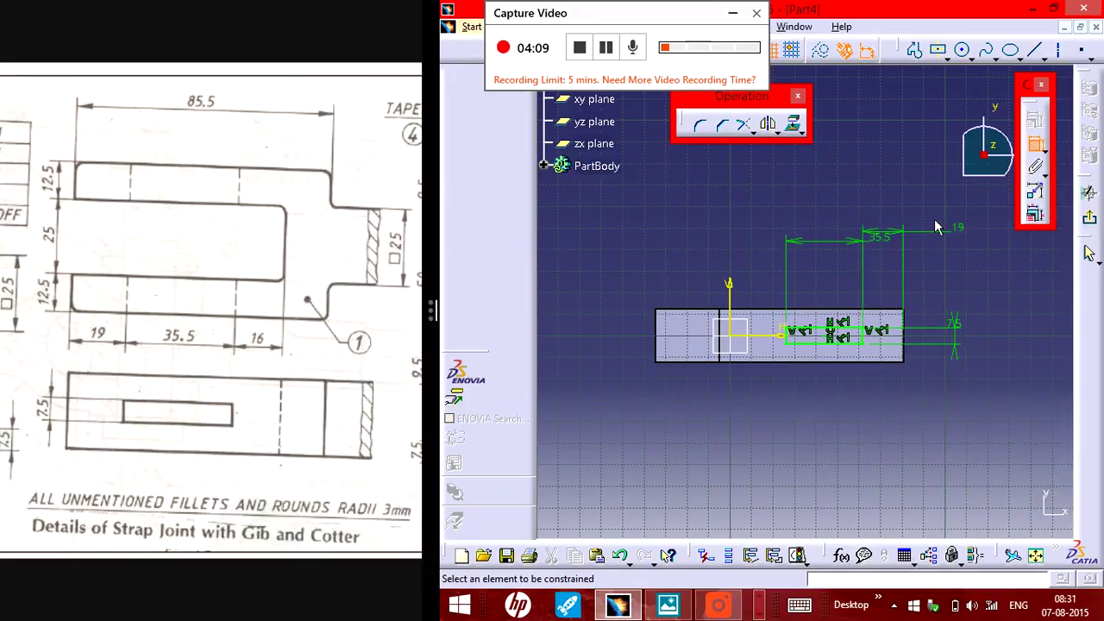
pyautogui.click(603, 48)
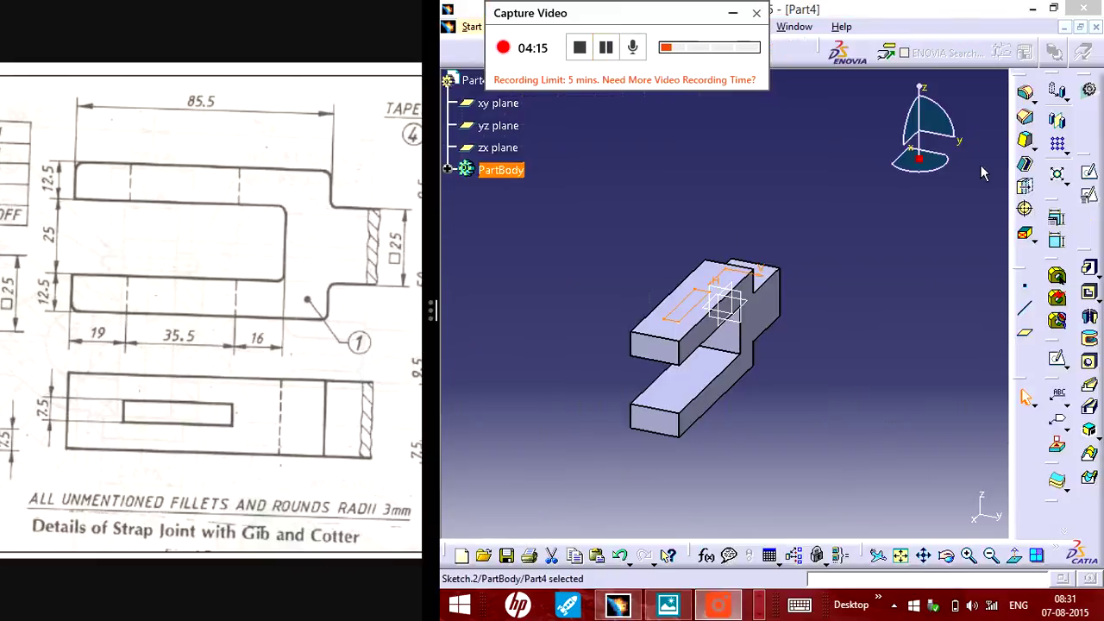
# Step: Pocket Sketch.2 to a depth of 53.5 mm
pyautogui.click(1089, 294)
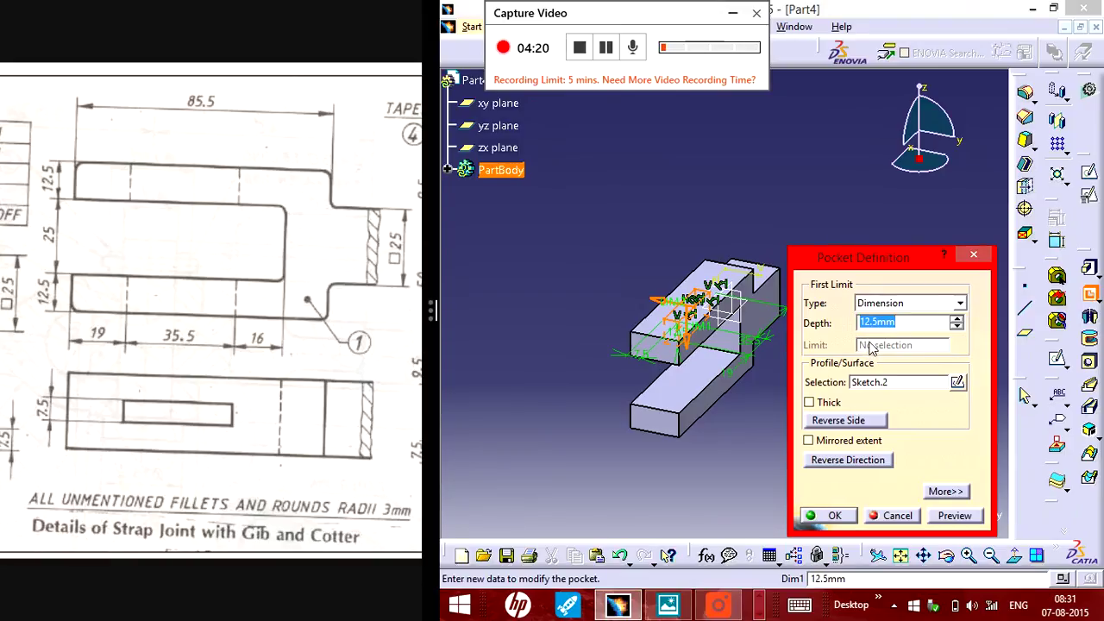
pyautogui.click(957, 326)
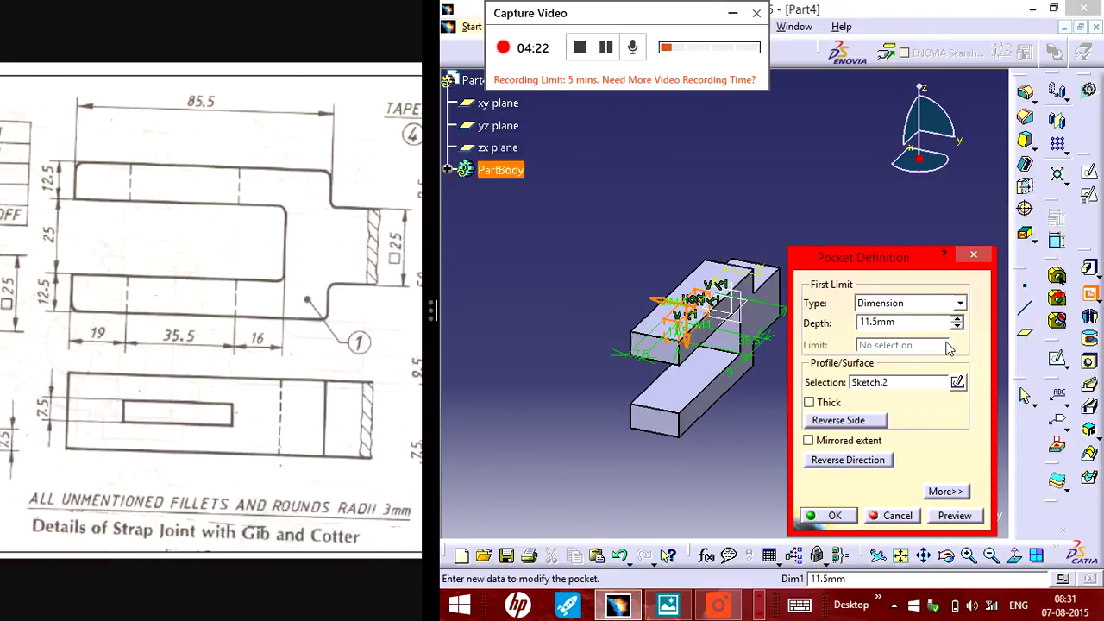
pyautogui.scroll(3, 973, 330)
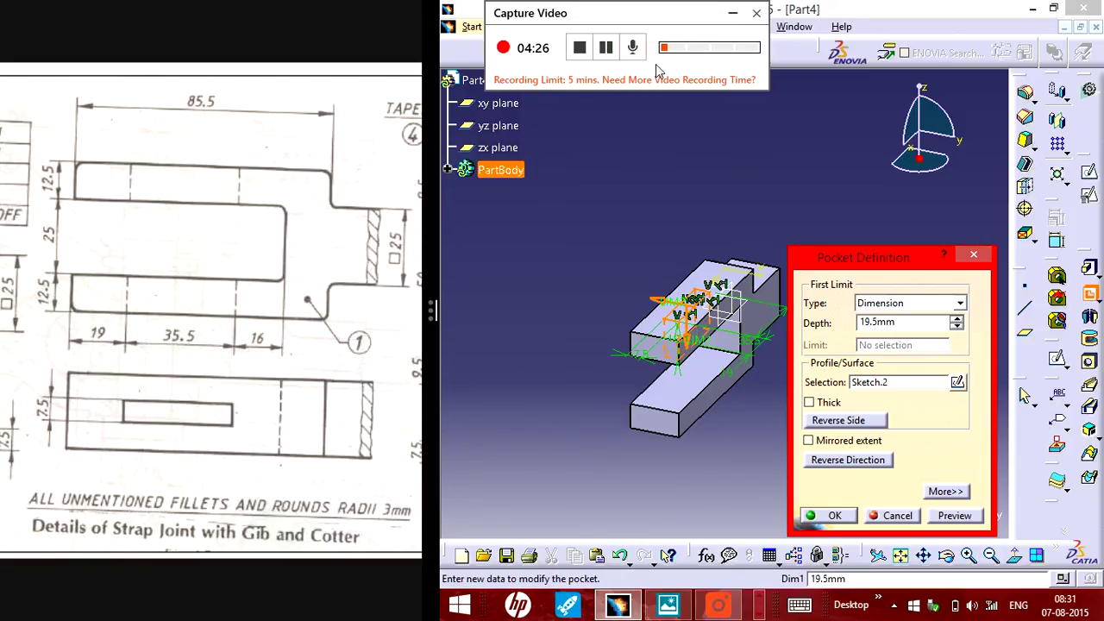
pyautogui.click(607, 47)
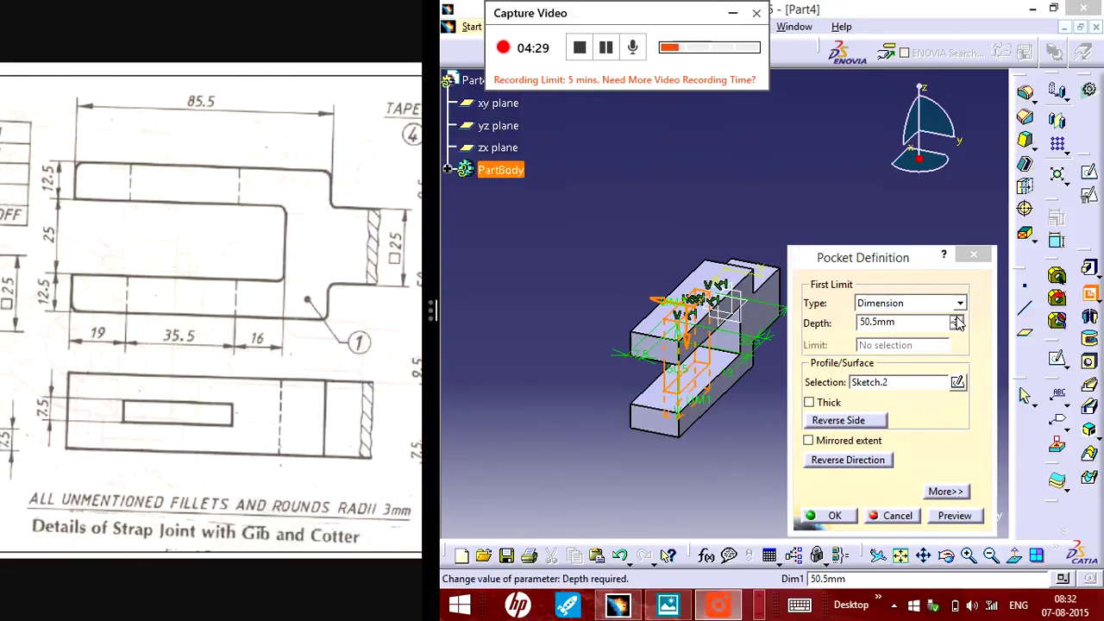
pyautogui.click(957, 318)
pyautogui.click(958, 317)
pyautogui.click(957, 317)
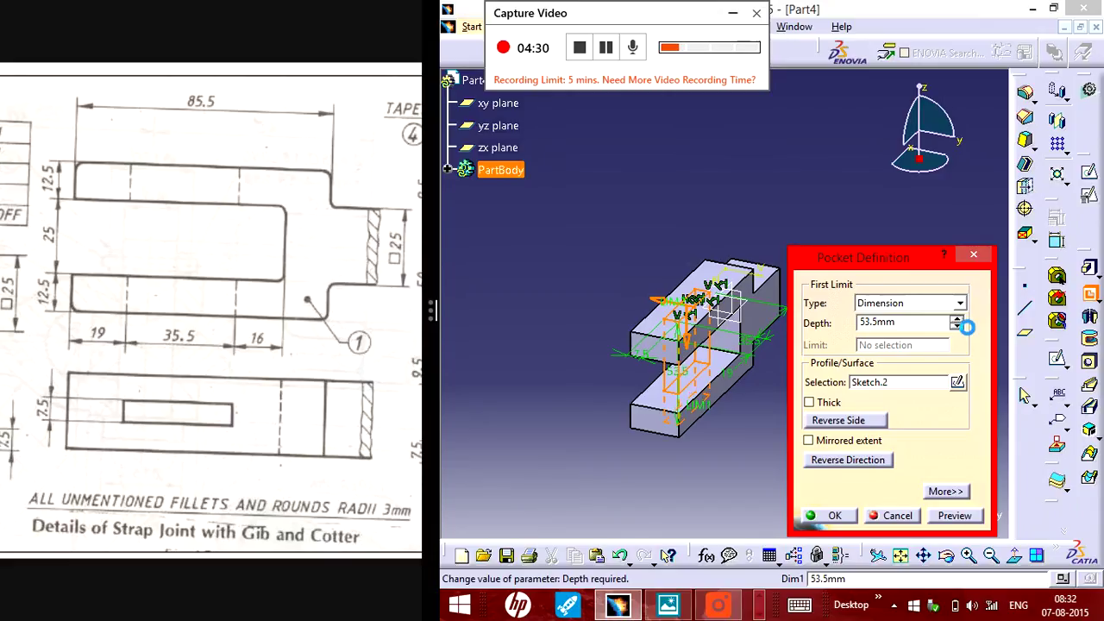
pyautogui.click(852, 515)
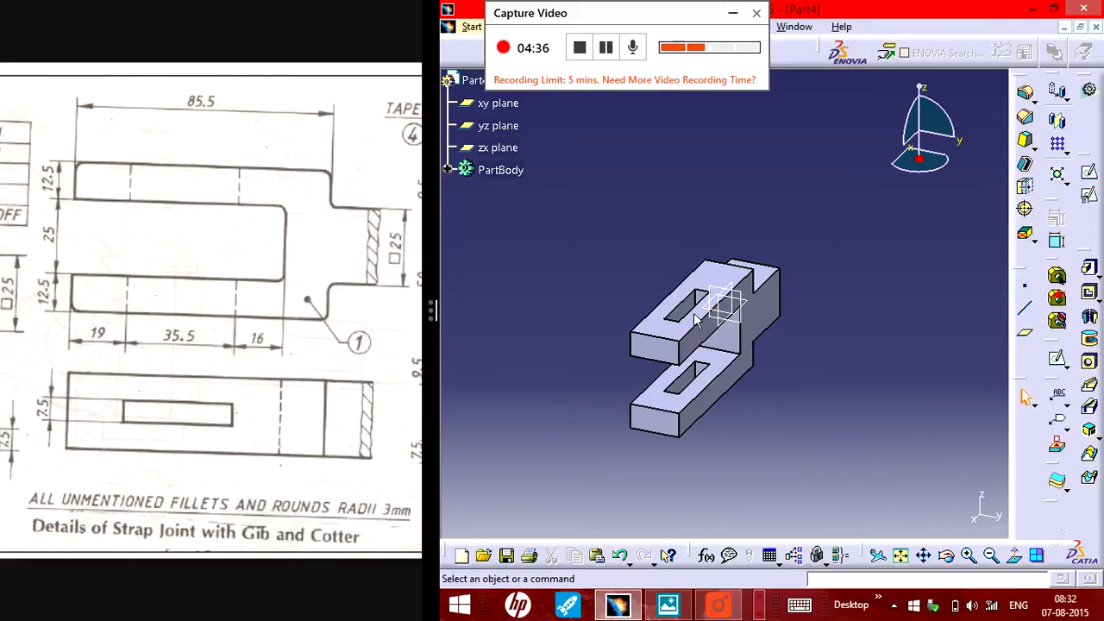
# Step: Orbit the view to inspect the slotted strap from another side
pyautogui.click(949, 557)
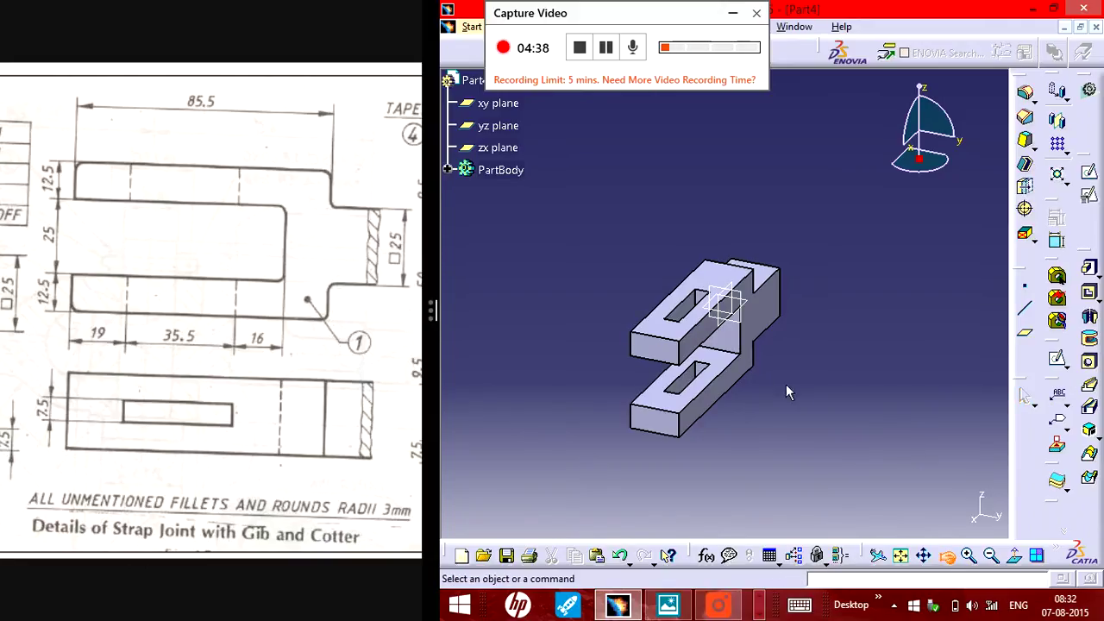
pyautogui.moveTo(771, 367); pyautogui.dragTo(637, 333)
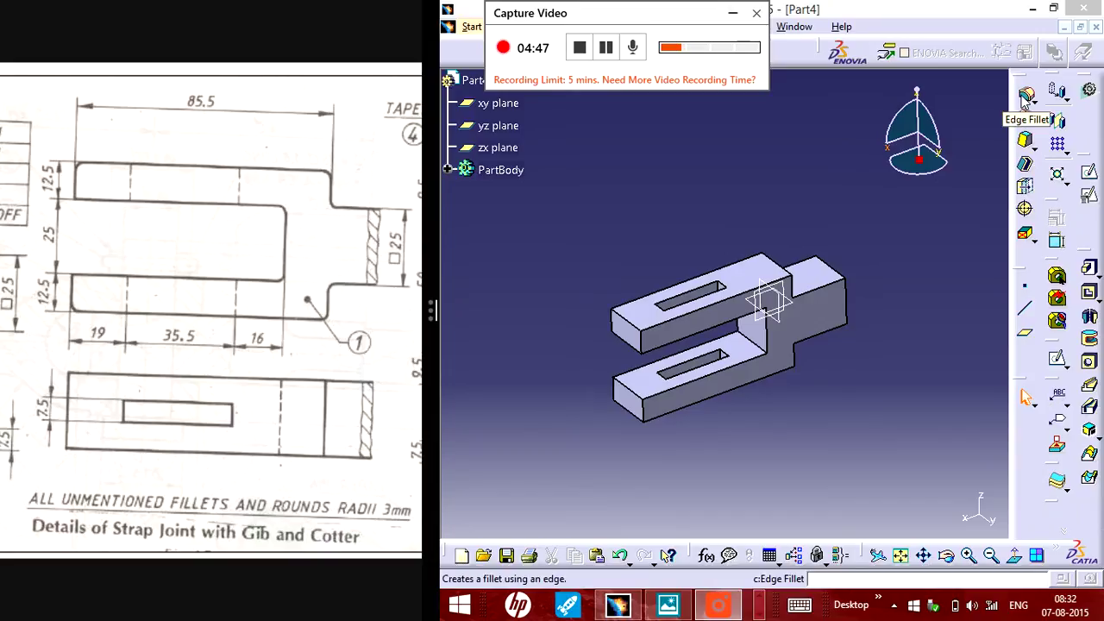
# Step: Set up a 3 mm Edge Fillet on the strap's 12 selected edges
pyautogui.click(605, 48)
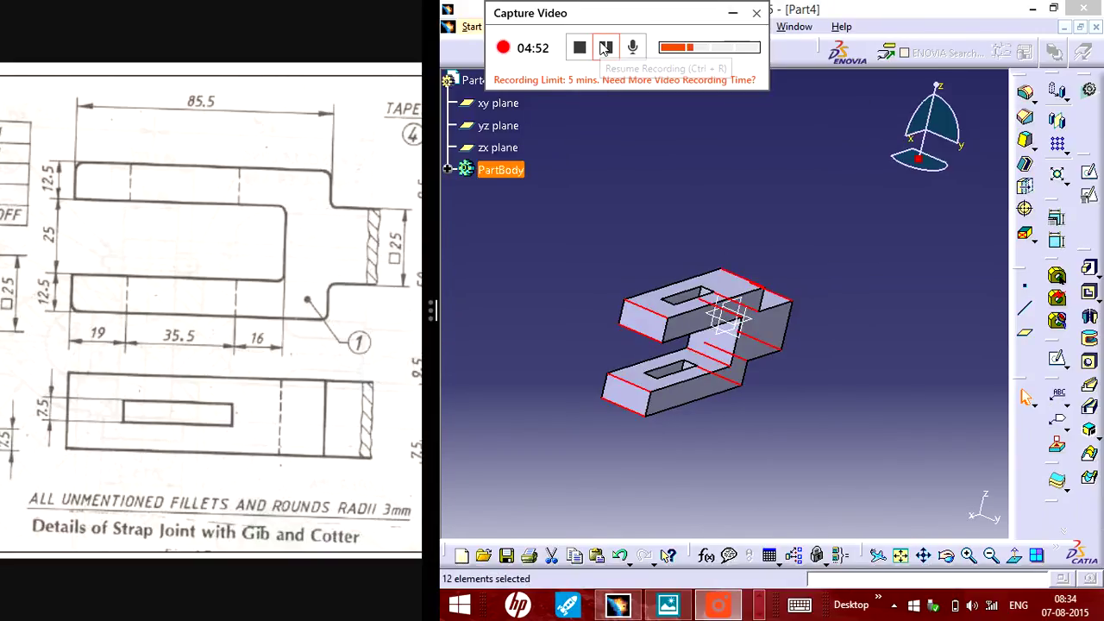
pyautogui.click(606, 48)
pyautogui.click(607, 49)
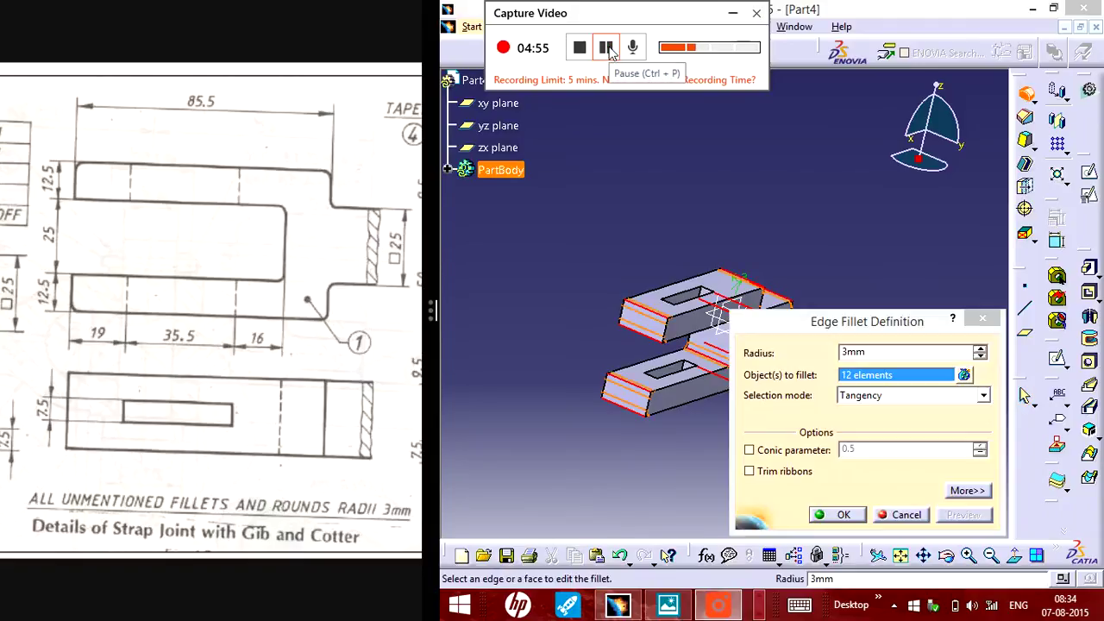
pyautogui.click(607, 48)
pyautogui.click(607, 49)
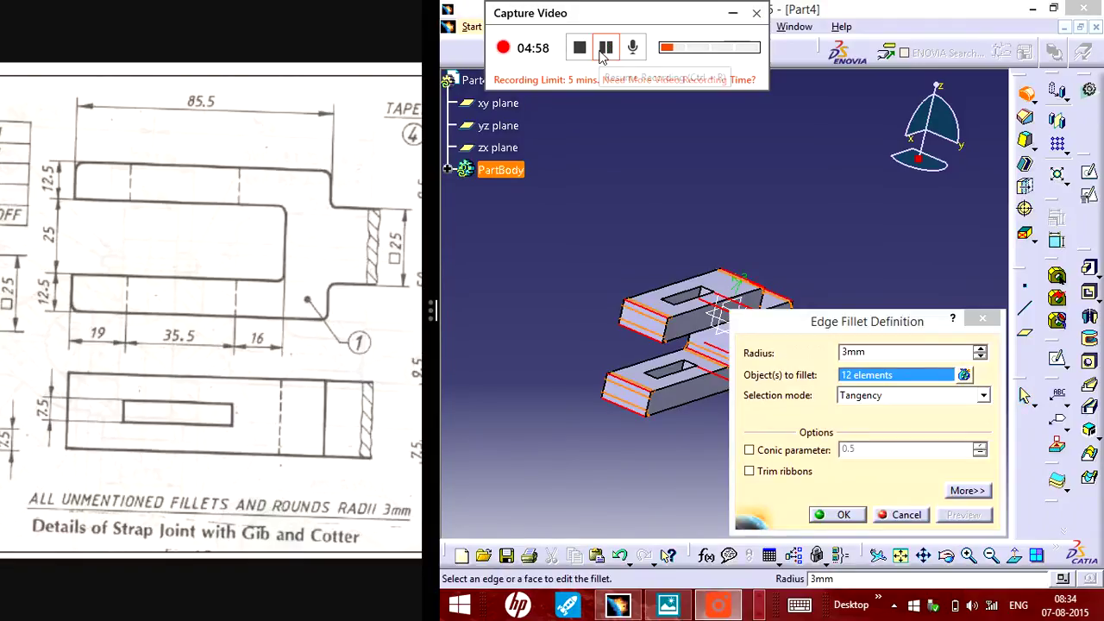